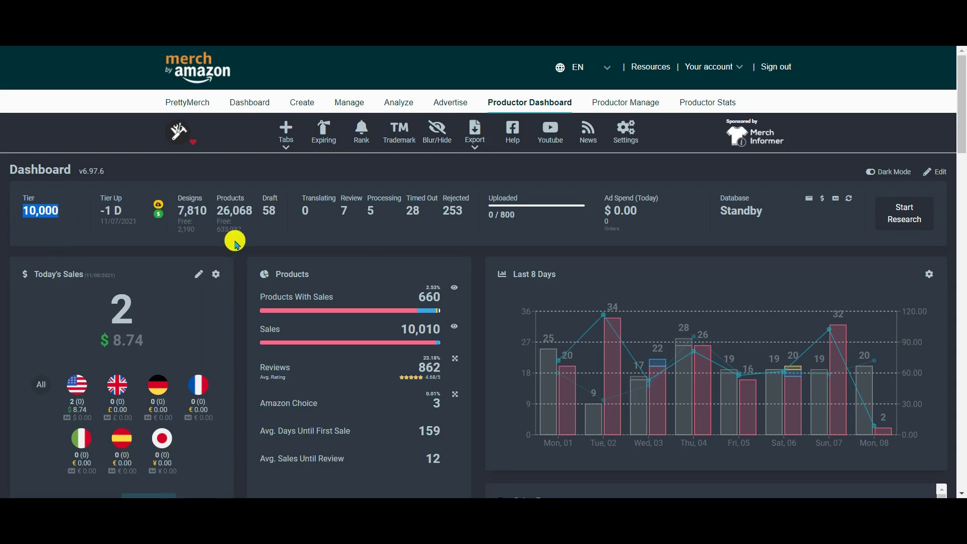
Scroll down the Merch by Amazon sales dashboard before moving to the Placeit template home page.
scroll(418, 282, down, 3)
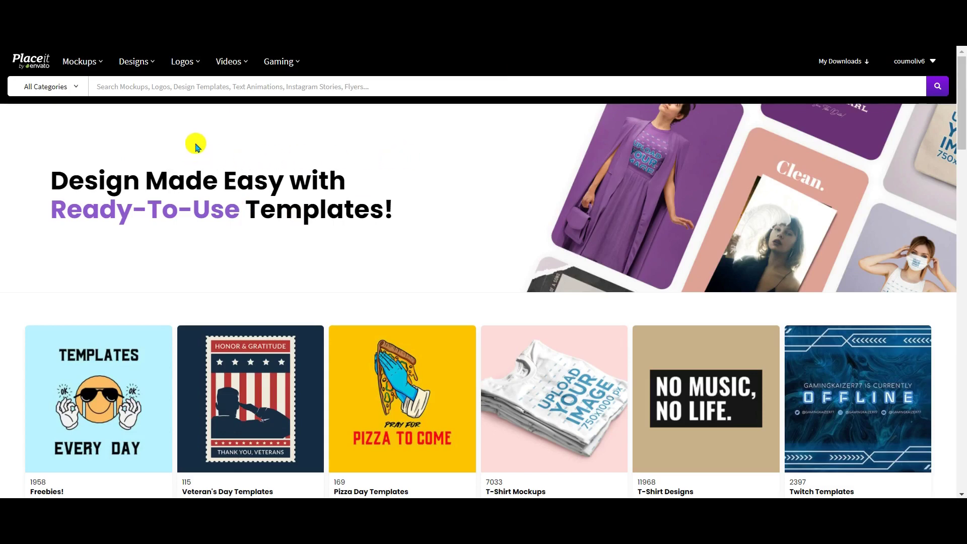
Go to T-Shirt Designs under Highlights in Placeit's Designs menu.
mouse_move(98, 60)
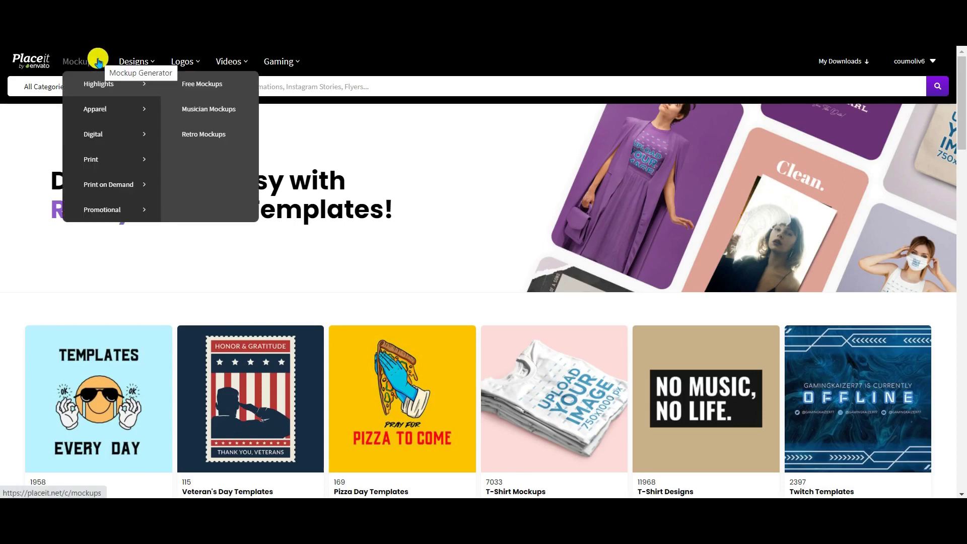
mouse_move(143, 56)
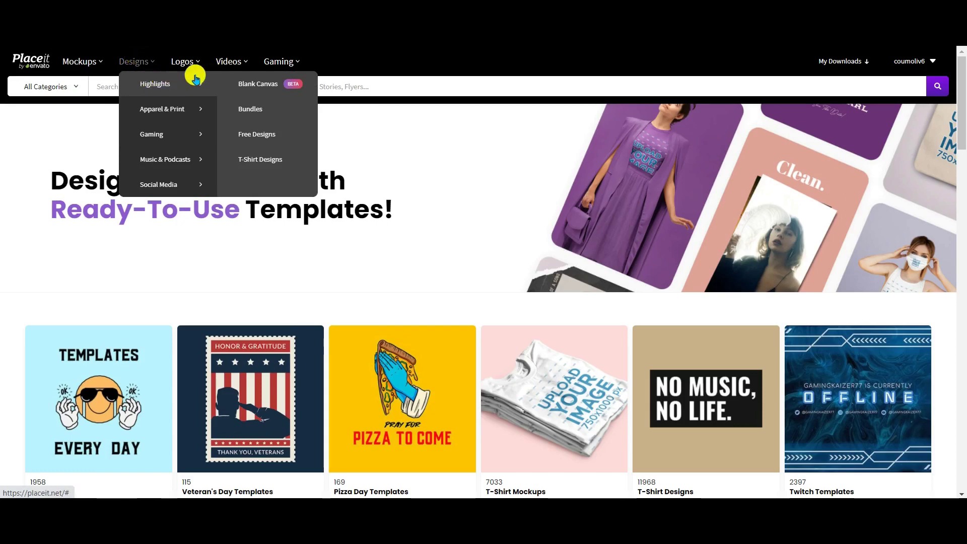
click(256, 160)
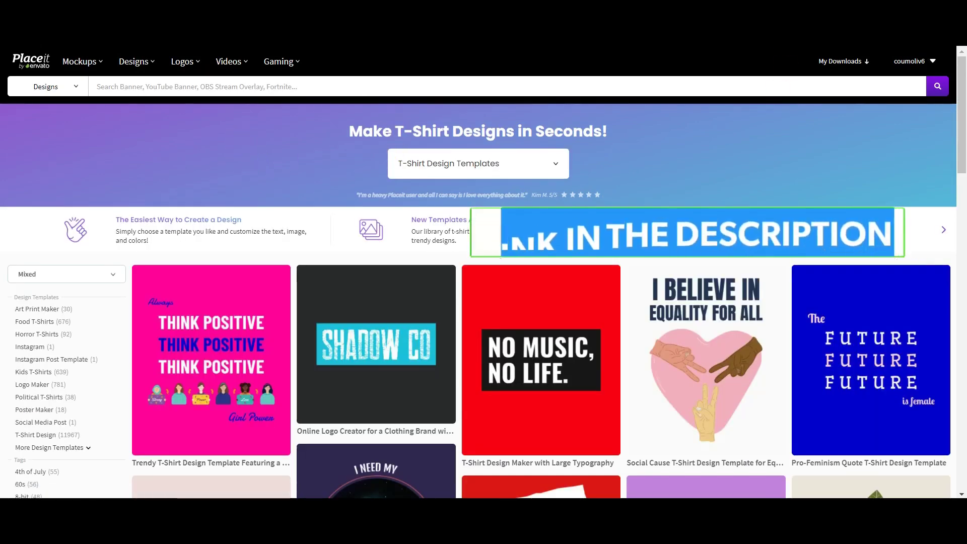
scroll(453, 317, down, 5)
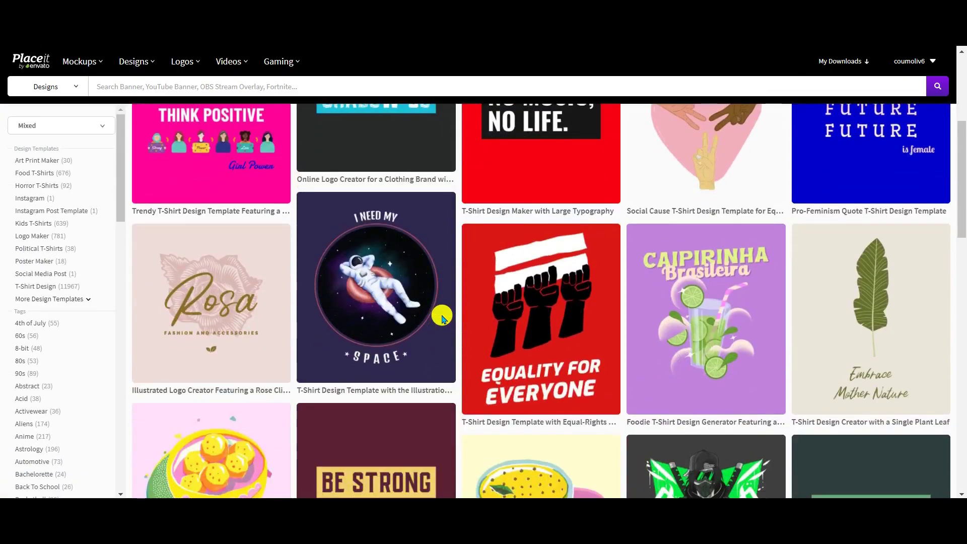
scroll(442, 318, down, 10)
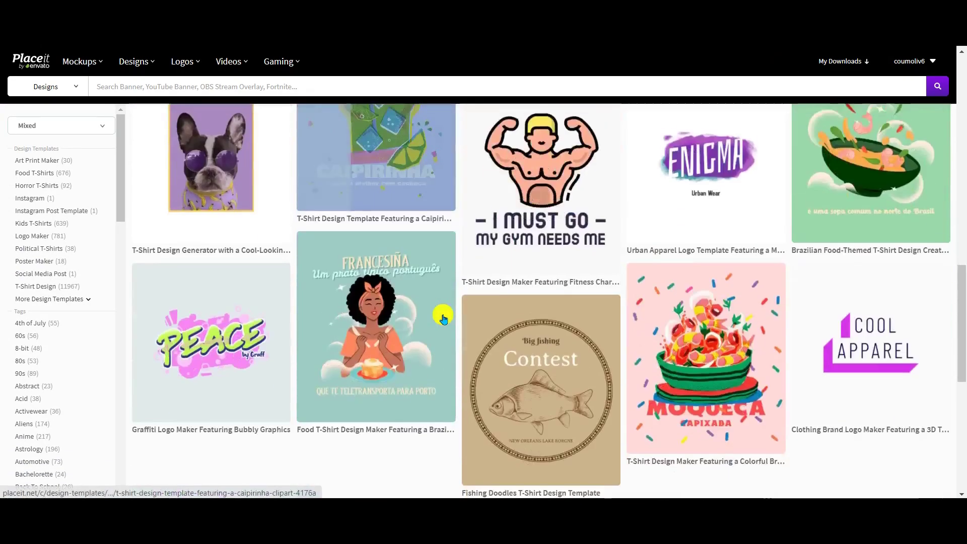
scroll(443, 319, down, 6)
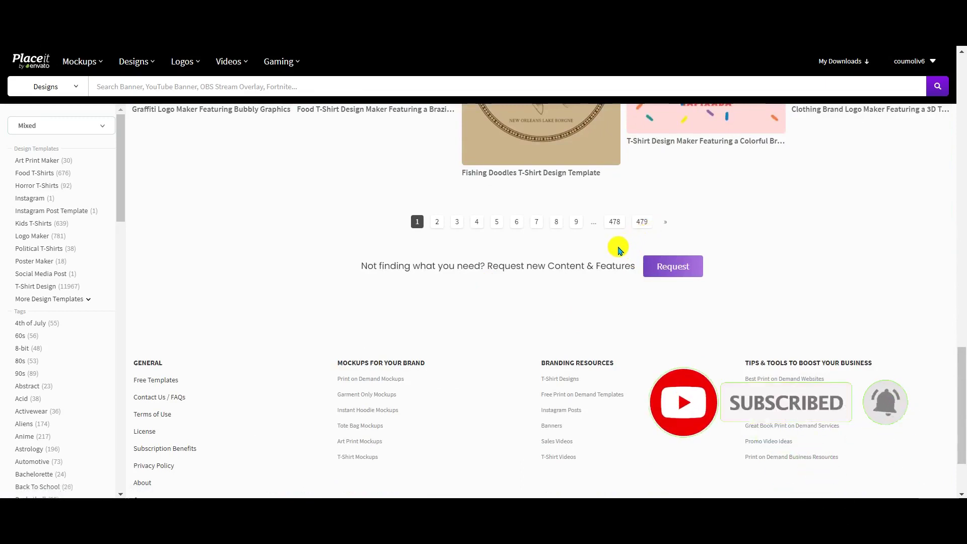
scroll(339, 294, up, 4)
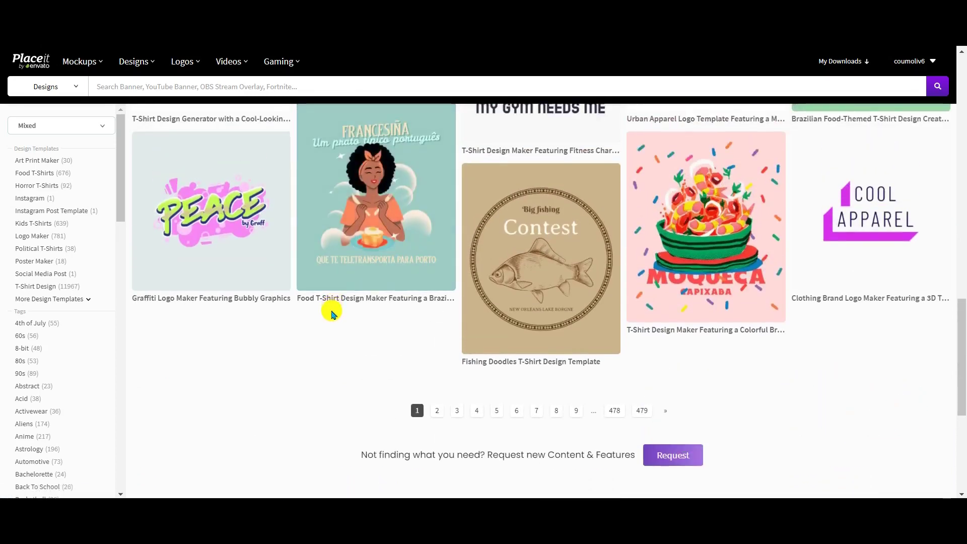
scroll(331, 314, up, 3)
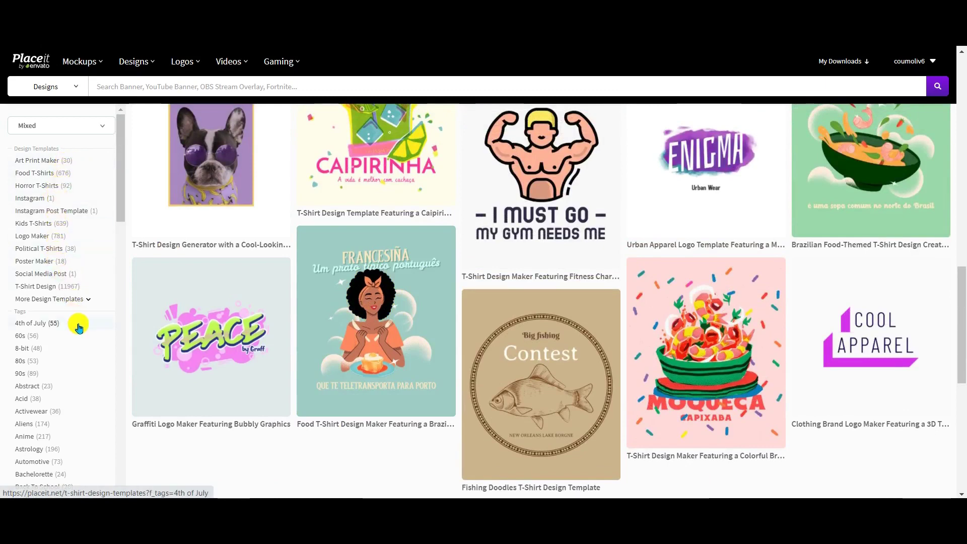
scroll(81, 335, down, 3)
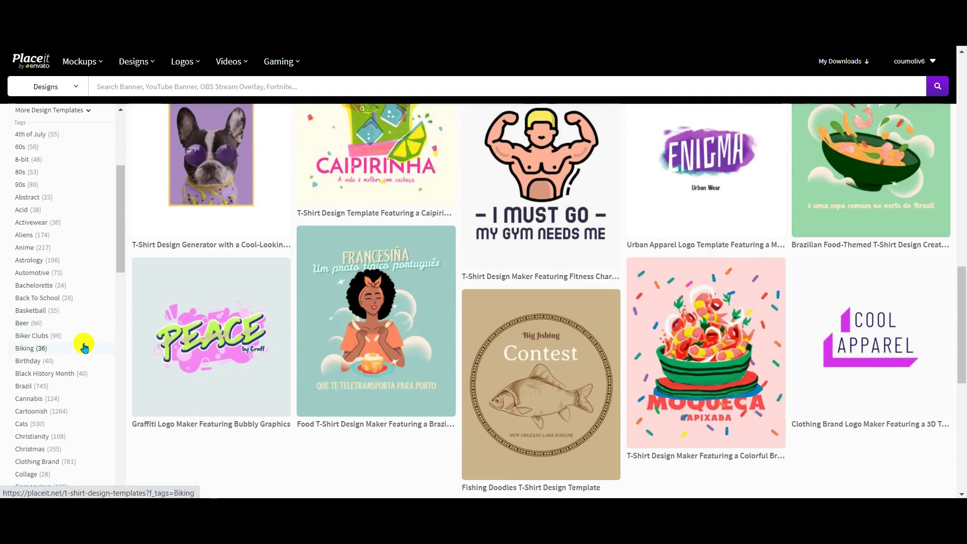
scroll(111, 292, down, 1)
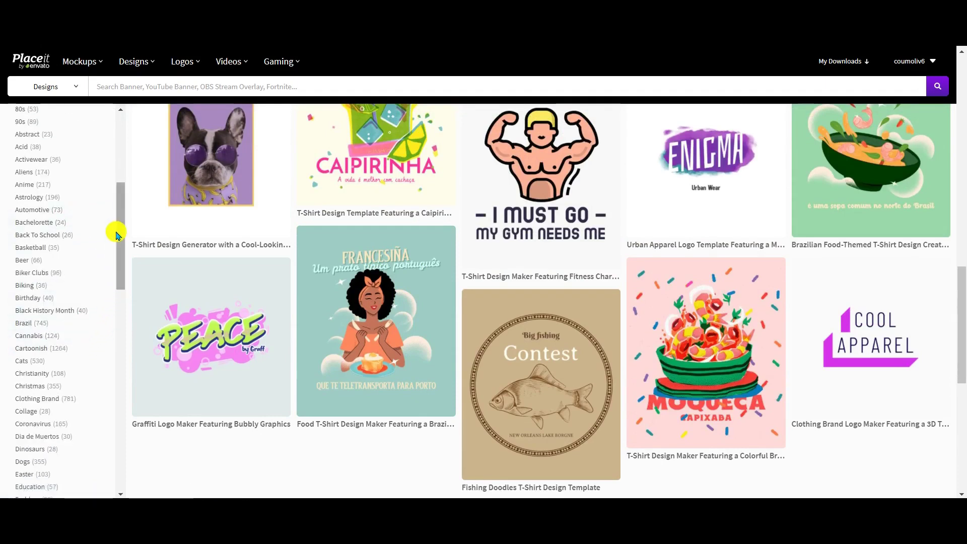
drag(119, 241, 126, 301)
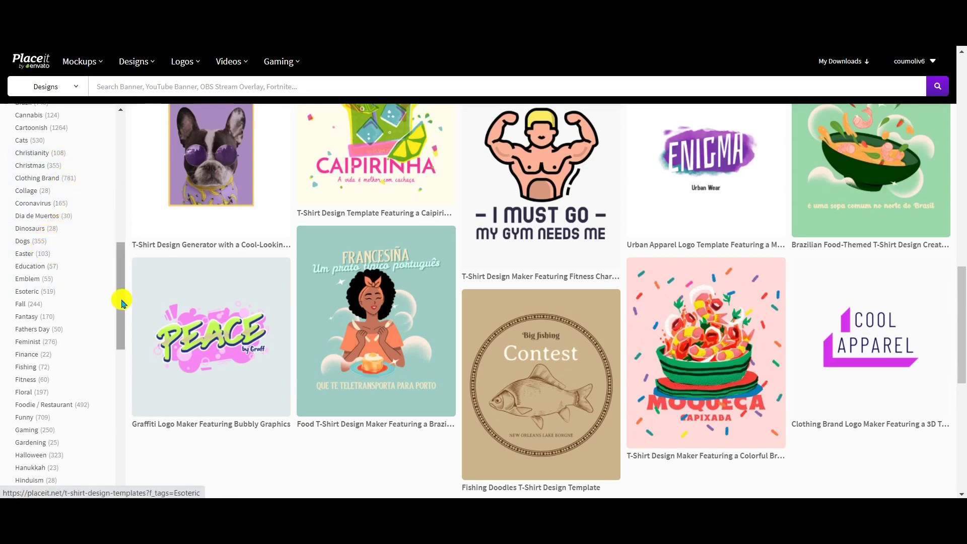
scroll(120, 302, up, 8)
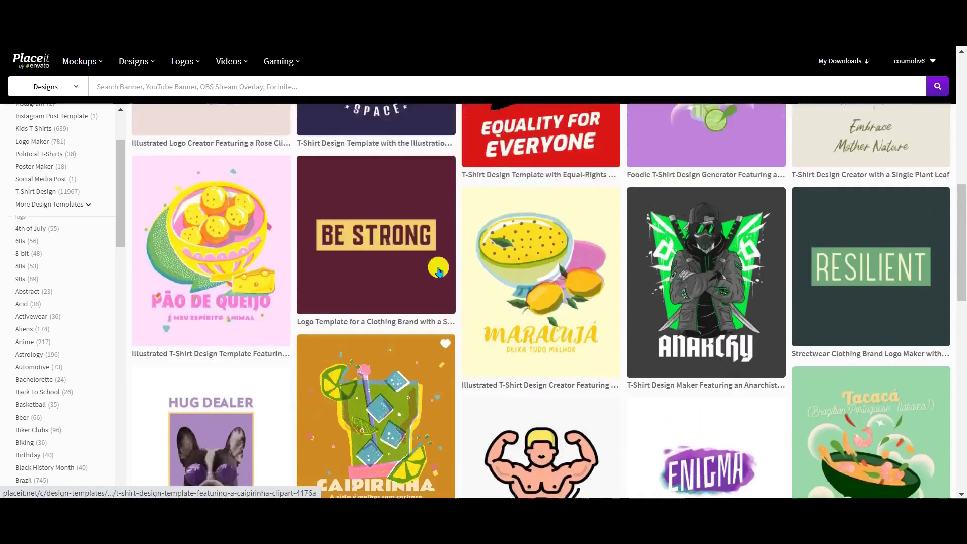
scroll(438, 269, up, 10)
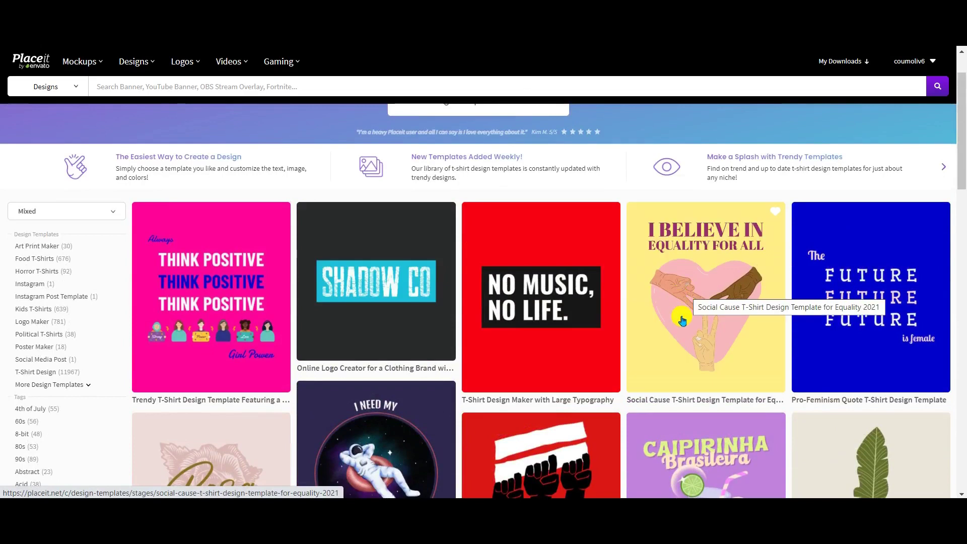
Open the I Believe In Equality For All template and try repositioning the EQUALITY FOR ALL text.
click(700, 290)
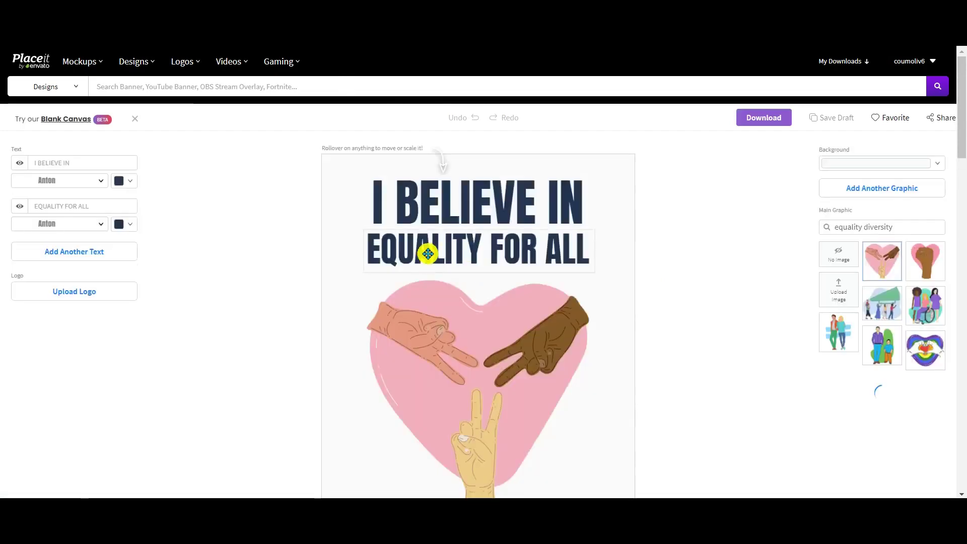
drag(451, 244, 473, 232)
click(480, 200)
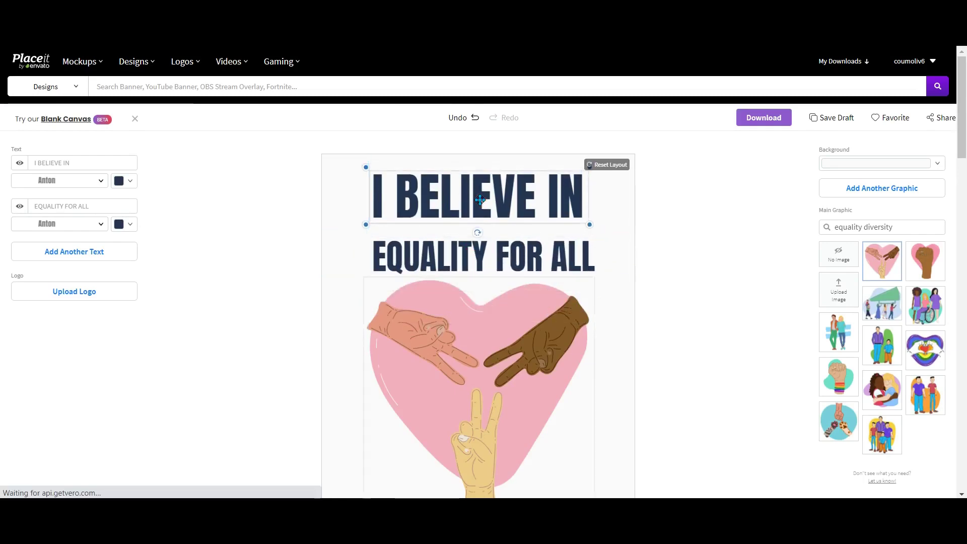
Select the heart graphic, nudge the I BELIEVE IN title slightly, then deselect everything.
click(473, 351)
scroll(475, 339, down, 3)
scroll(476, 341, up, 2)
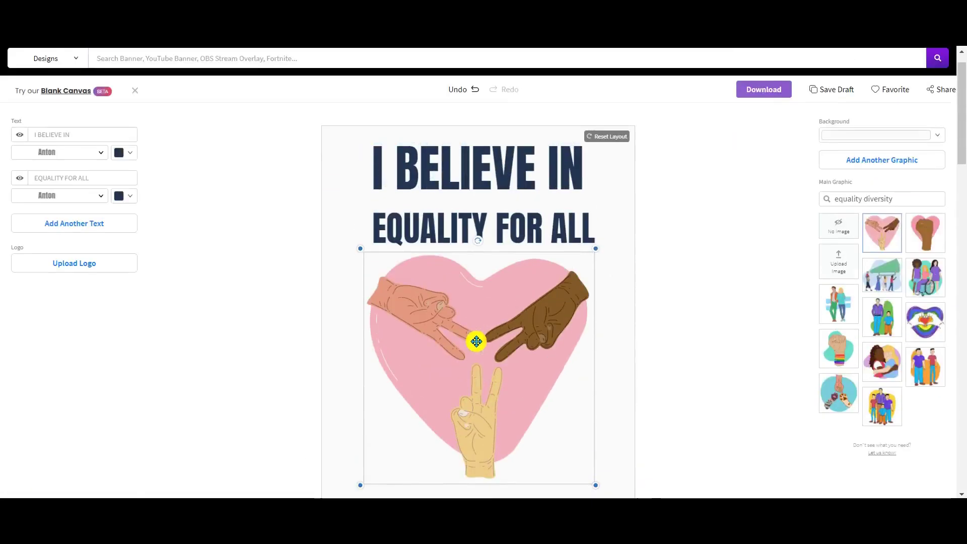
scroll(476, 342, up, 1)
drag(479, 207, 462, 233)
click(244, 221)
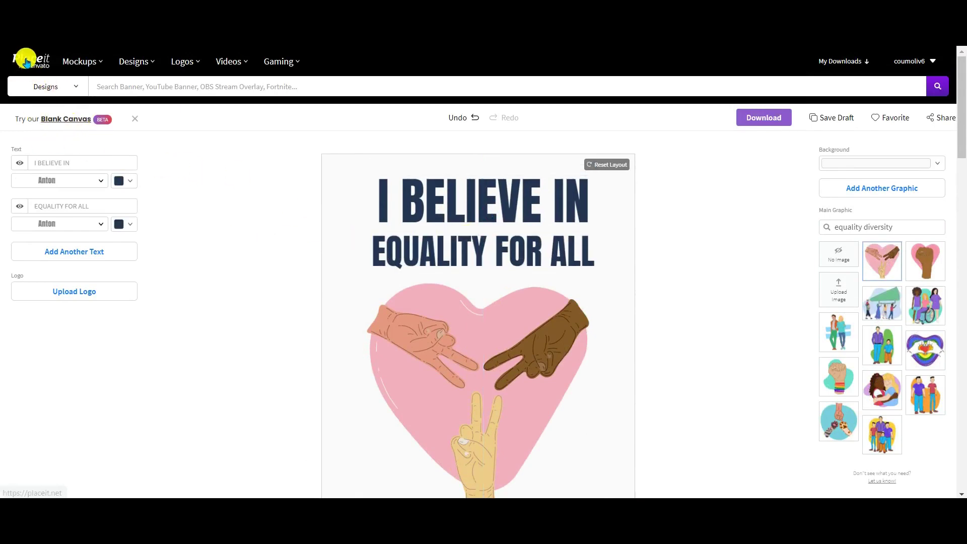
Return to the T-Shirt Designs template listing and scroll down through it.
mouse_move(146, 61)
mouse_move(170, 117)
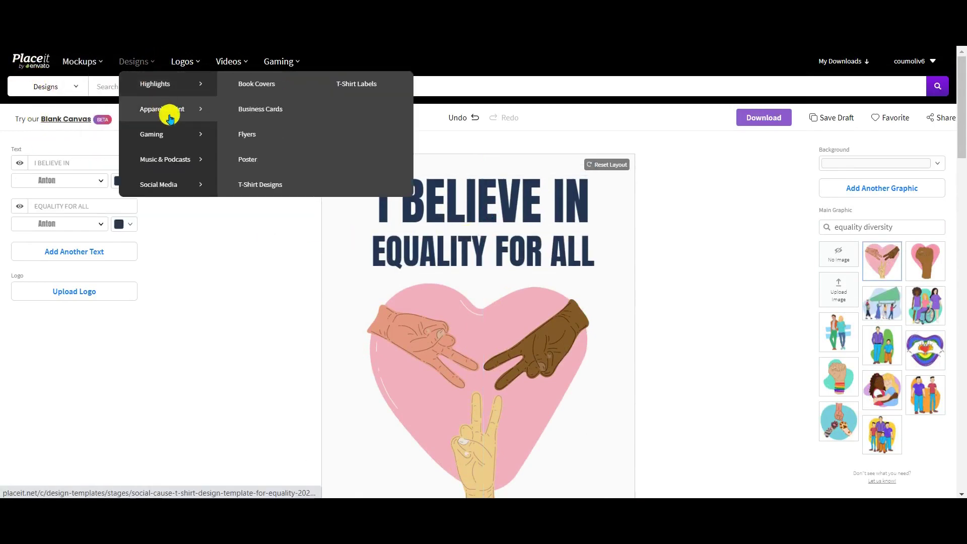
mouse_move(177, 86)
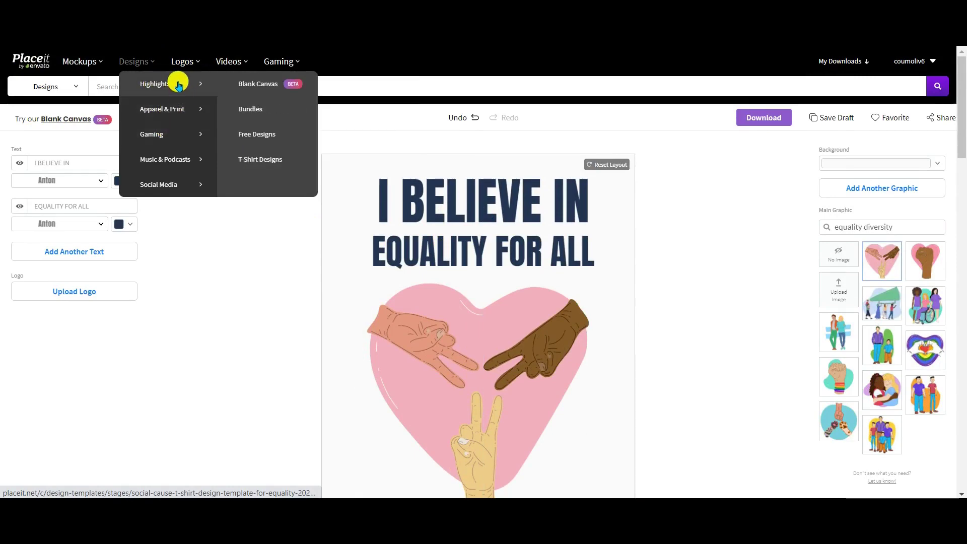
click(255, 159)
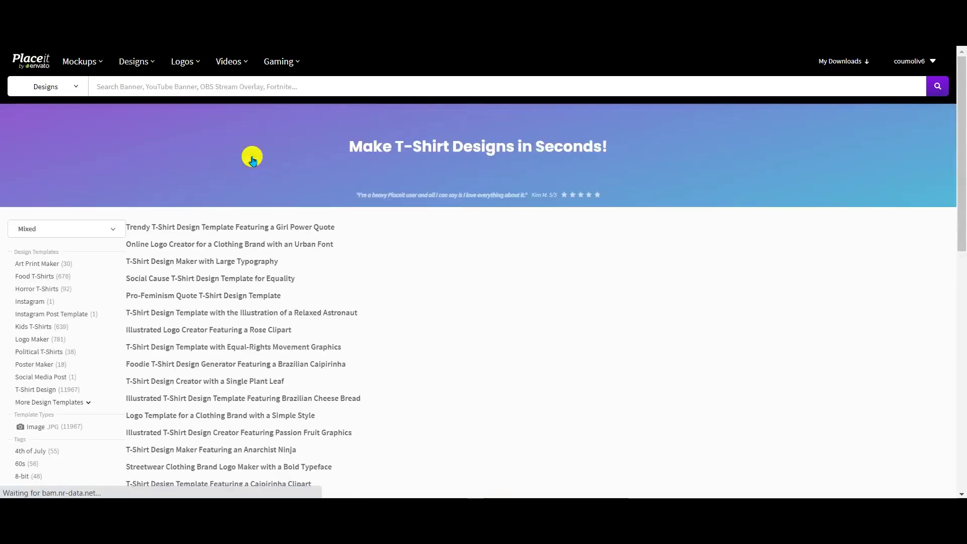
scroll(127, 347, down, 3)
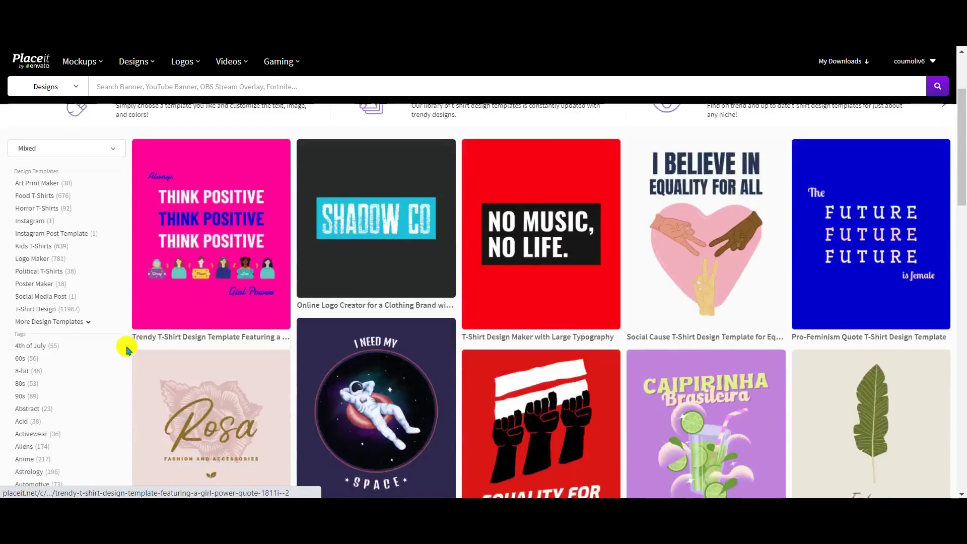
scroll(115, 334, down, 5)
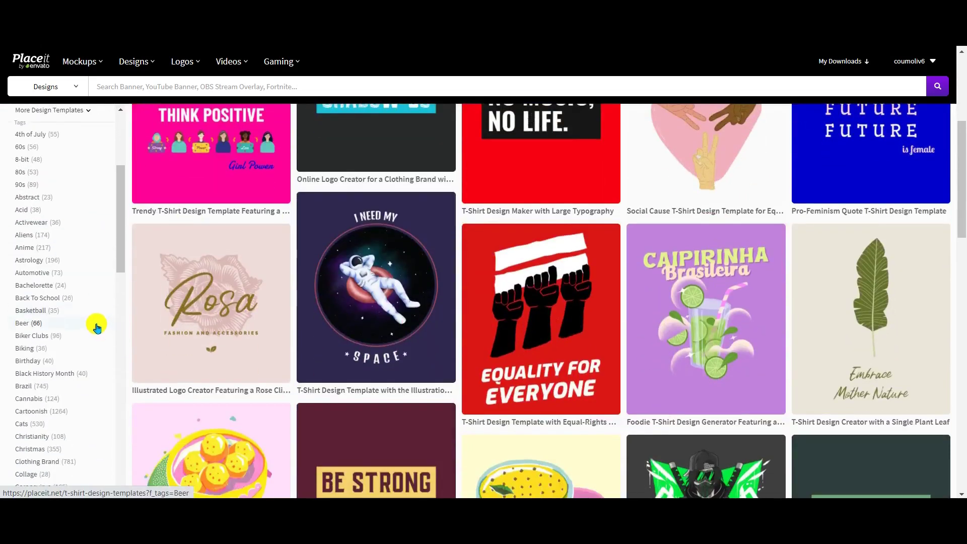
scroll(94, 326, down, 5)
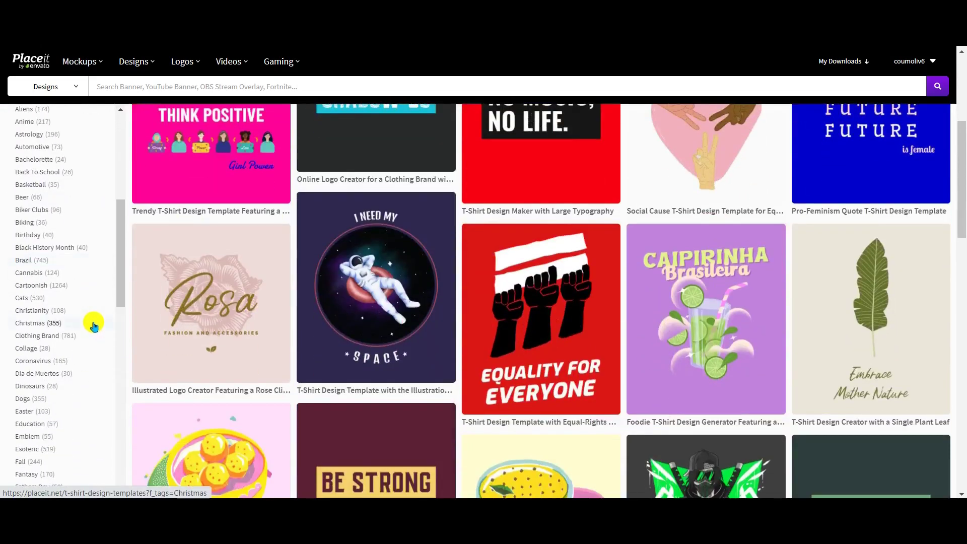
scroll(93, 326, down, 5)
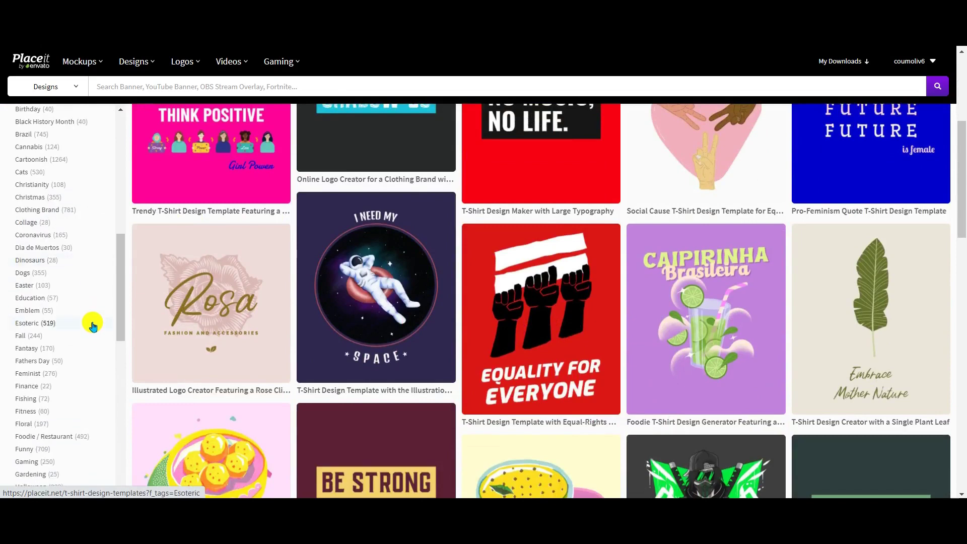
Filter the designs by the Fishing tag and browse the 72 results for the Lake Life template.
click(26, 399)
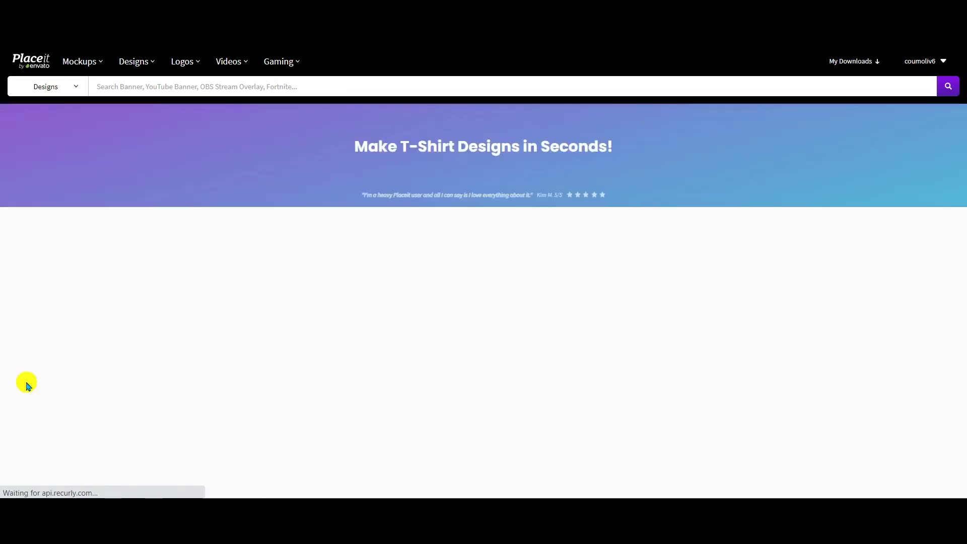
scroll(291, 357, down, 3)
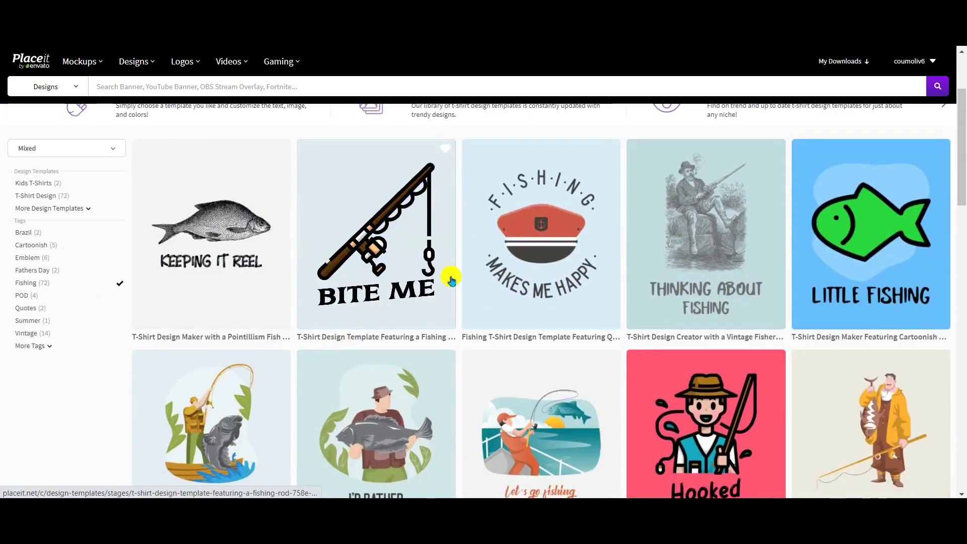
scroll(483, 296, down, 8)
scroll(513, 302, down, 12)
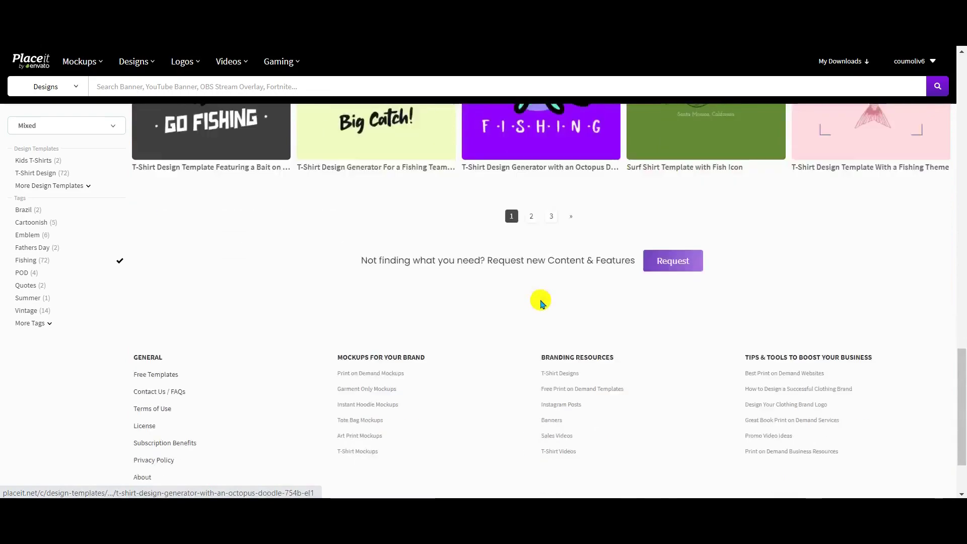
scroll(542, 300, up, 2)
scroll(547, 306, up, 4)
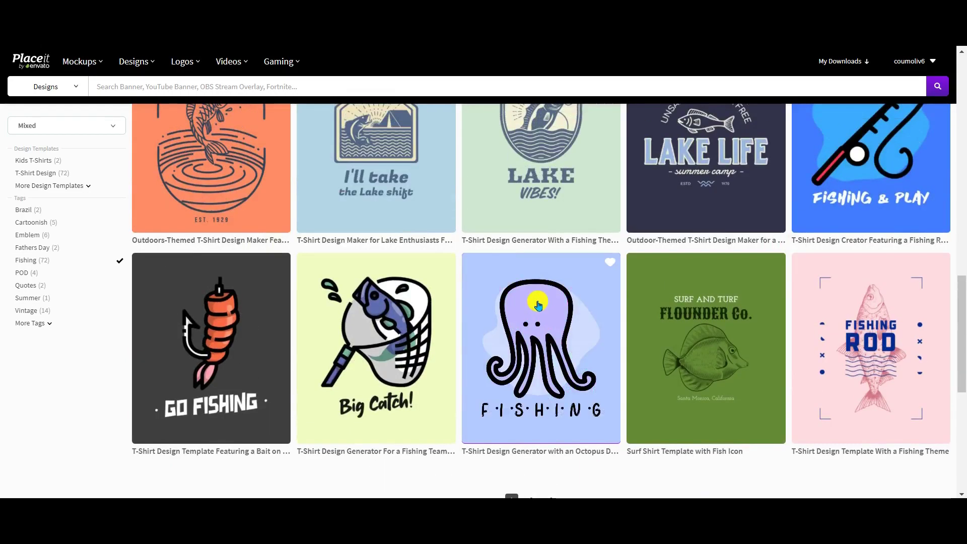
scroll(527, 306, down, 1)
scroll(527, 305, up, 7)
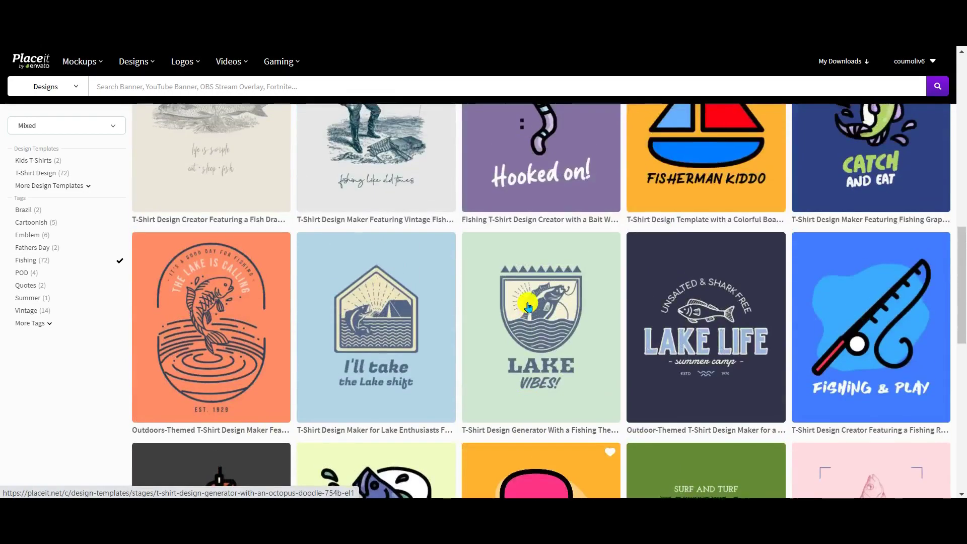
scroll(534, 297, down, 3)
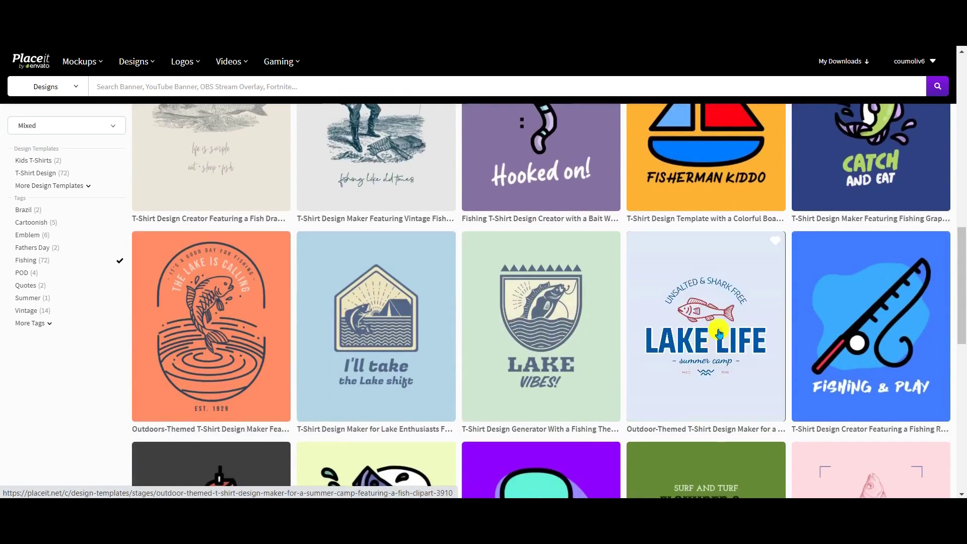
Open the Lake Life summer camp template and enlarge and raise the UNSALTED & SHARK FREE arc.
click(705, 315)
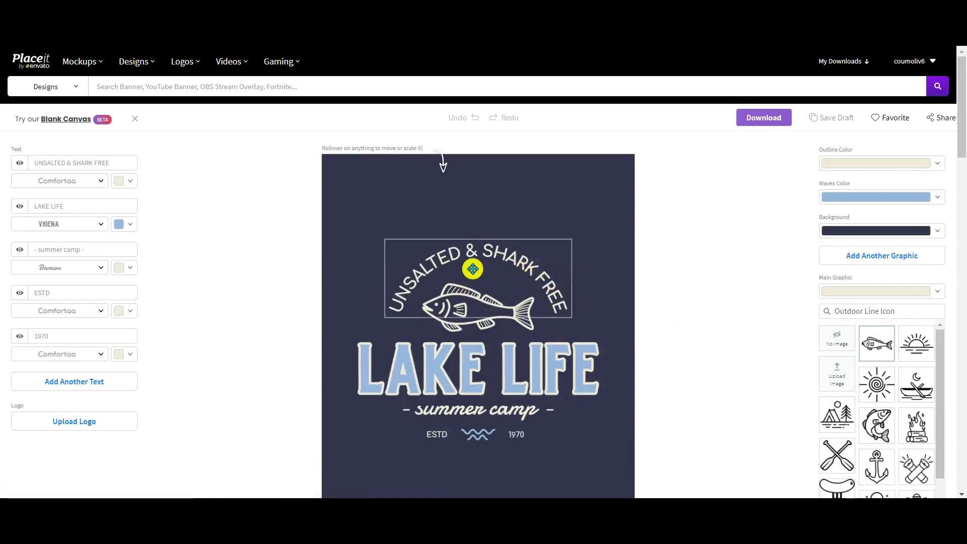
drag(481, 258, 484, 221)
drag(573, 280, 594, 291)
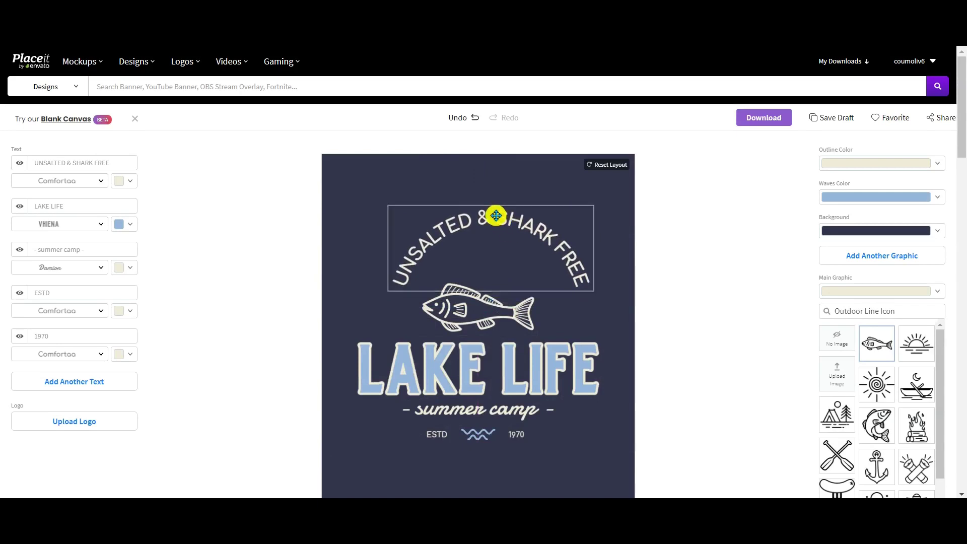
drag(496, 215, 484, 189)
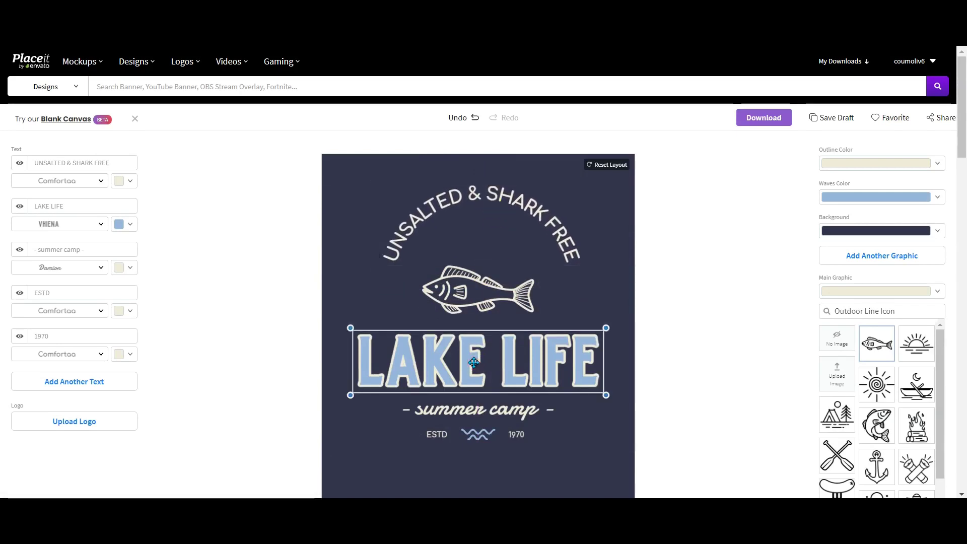
click(468, 198)
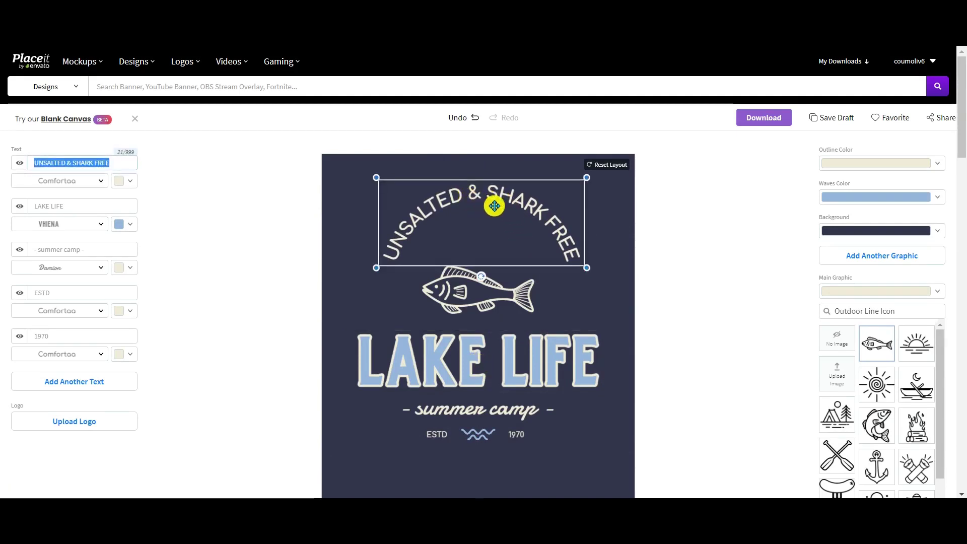
Rewrite the arched slogan text to read I'D RATHER BE.
click(77, 160)
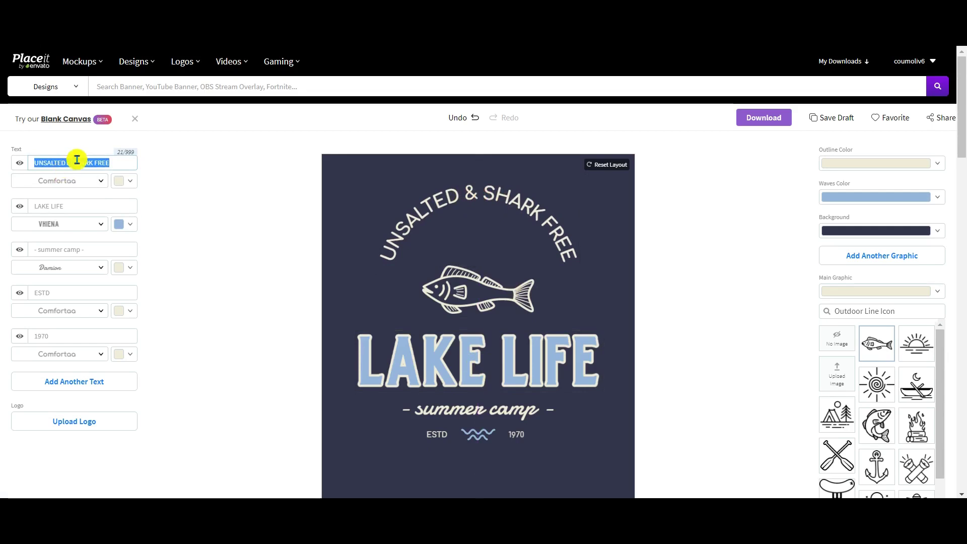
click(117, 162)
text(I)
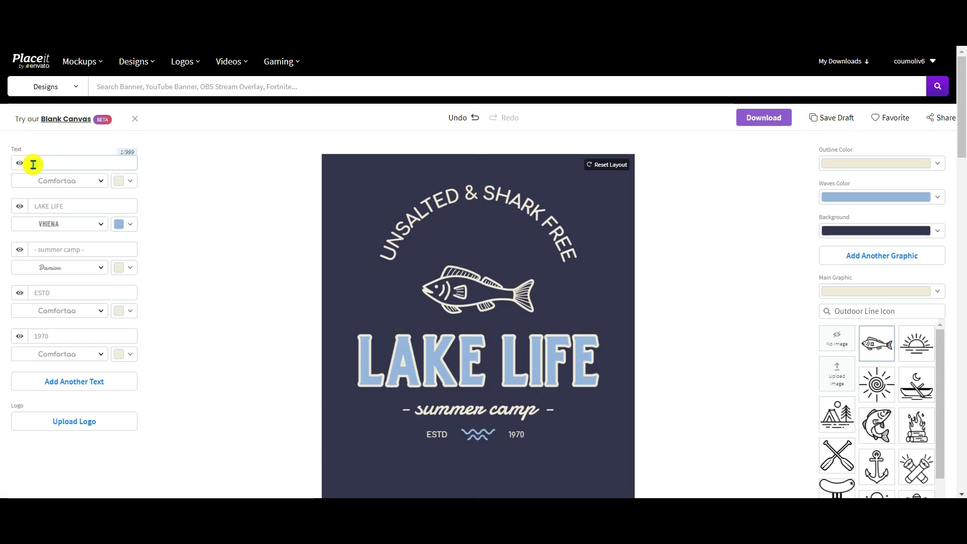
text( LIRAT)
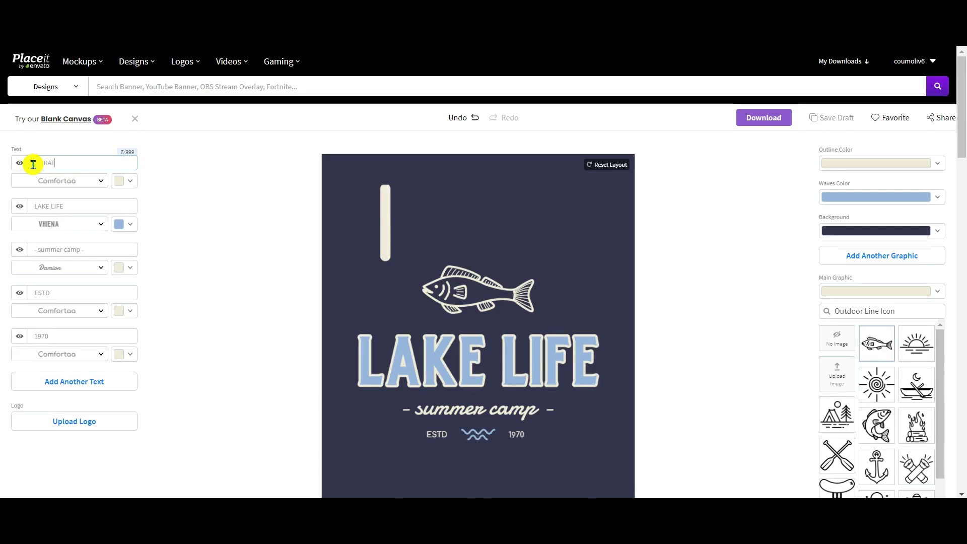
text(HER BE)
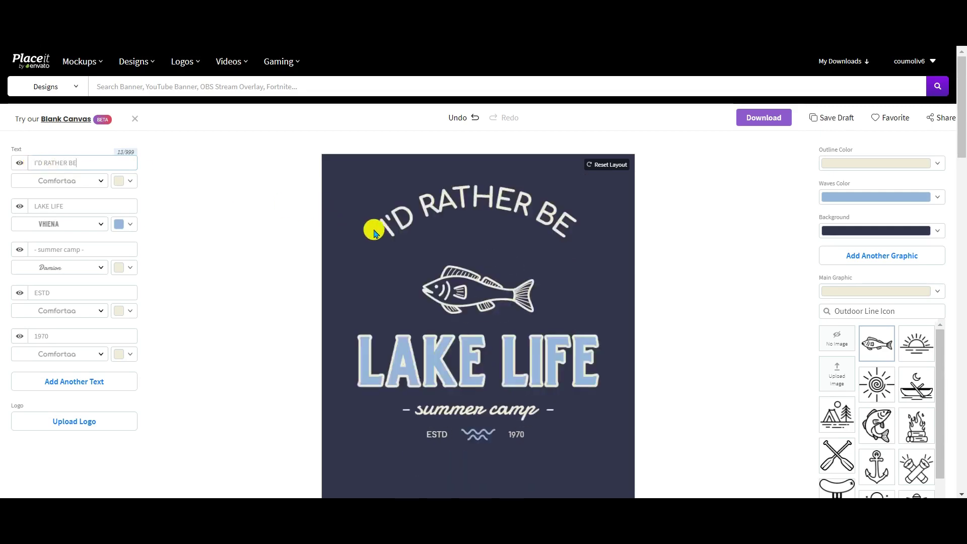
Replace the LAKE LIFE title with FISHING.
click(471, 361)
drag(472, 360, 474, 352)
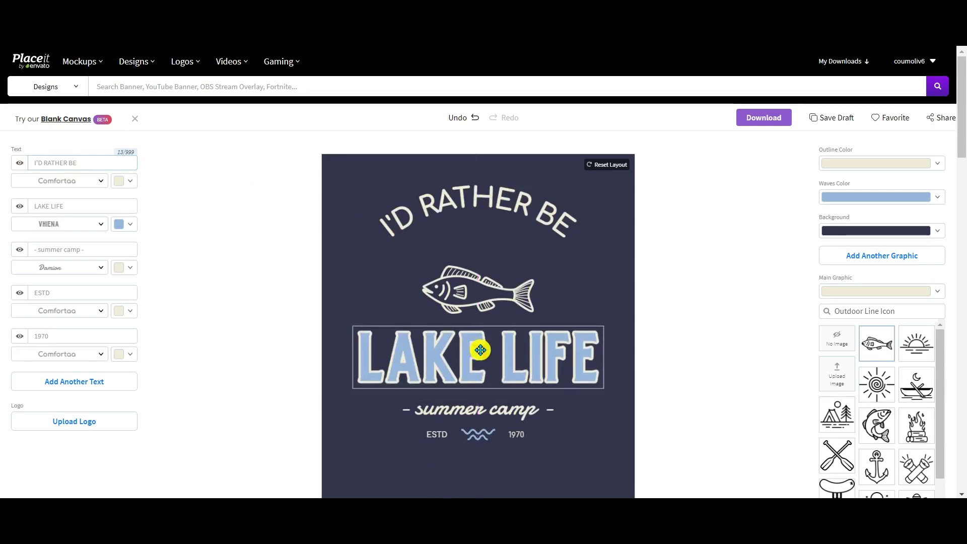
drag(71, 207, 43, 205)
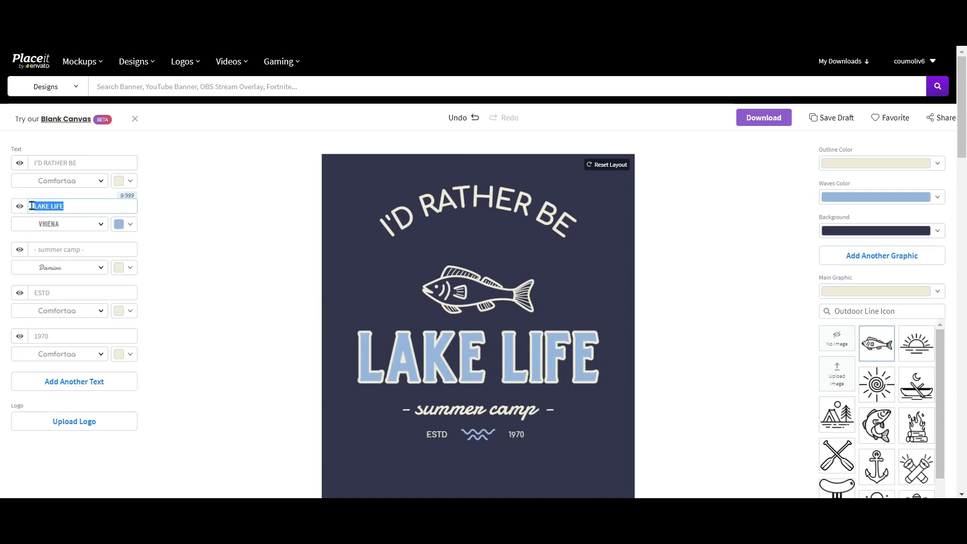
text(F)
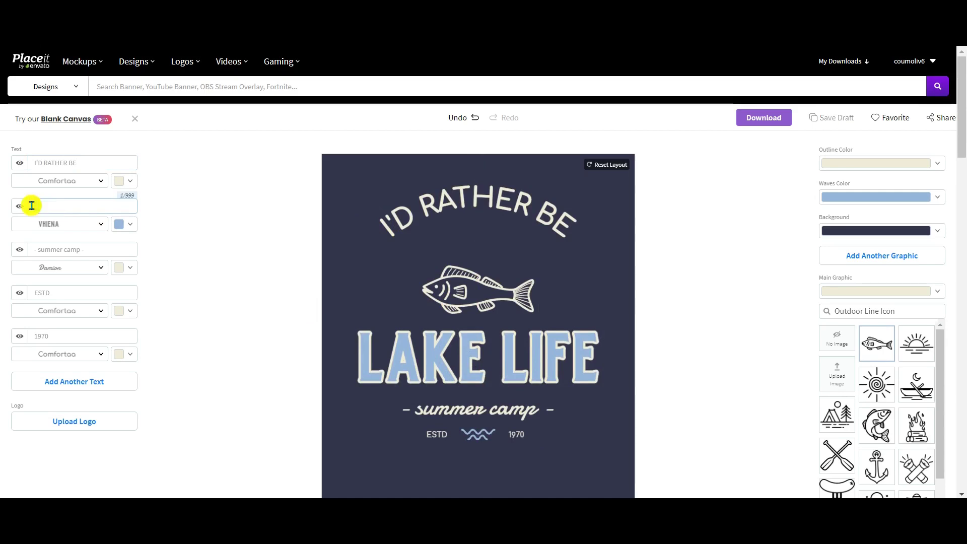
text(ISHING)
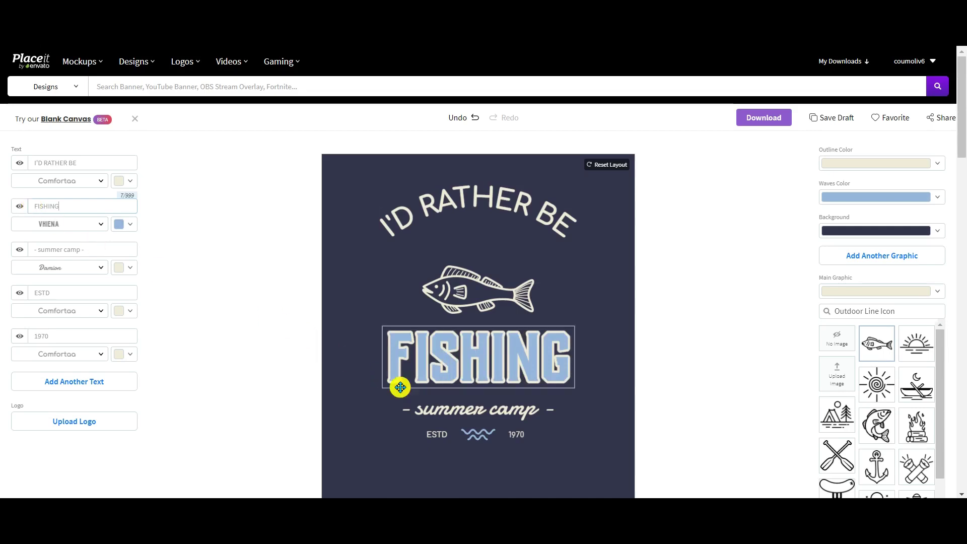
click(474, 411)
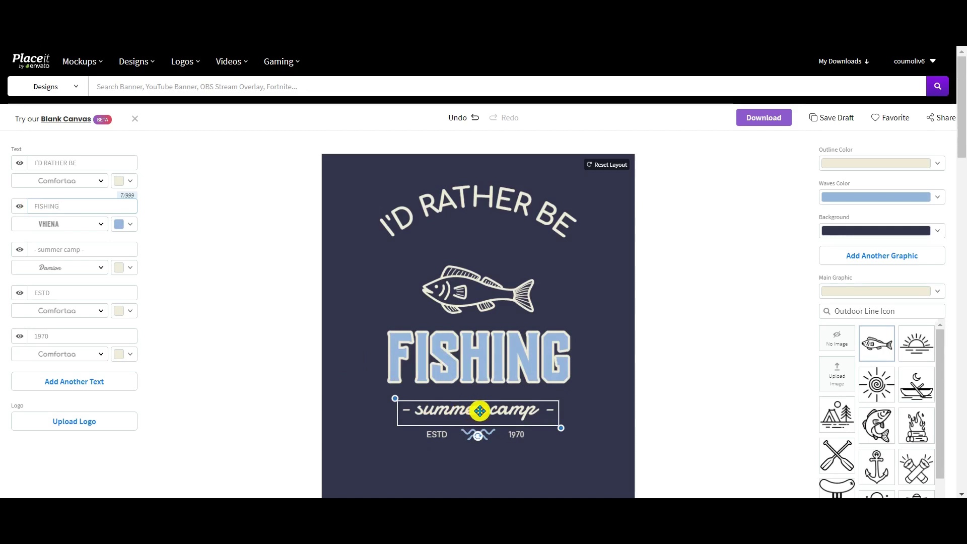
click(279, 325)
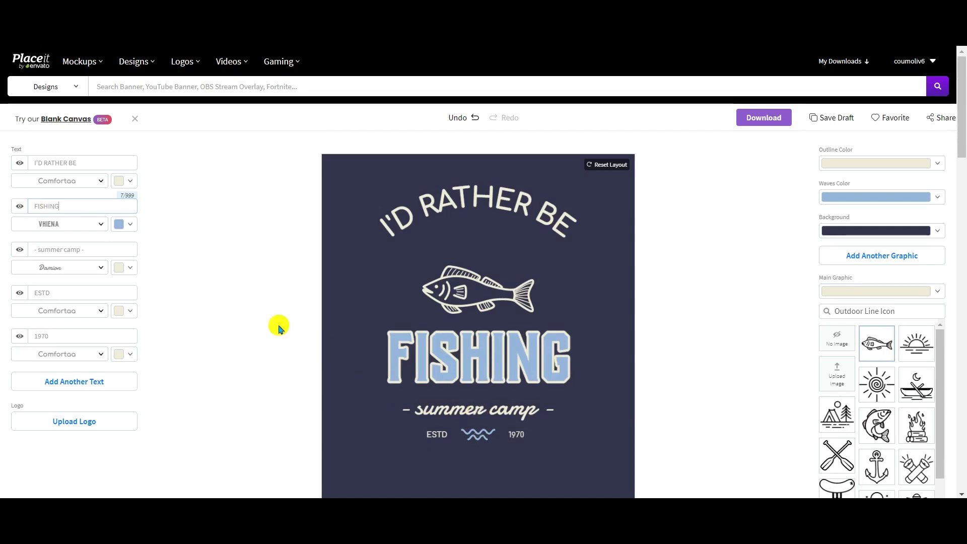
Hide the summer camp, ESTD and 1970 text lines from the design.
click(19, 249)
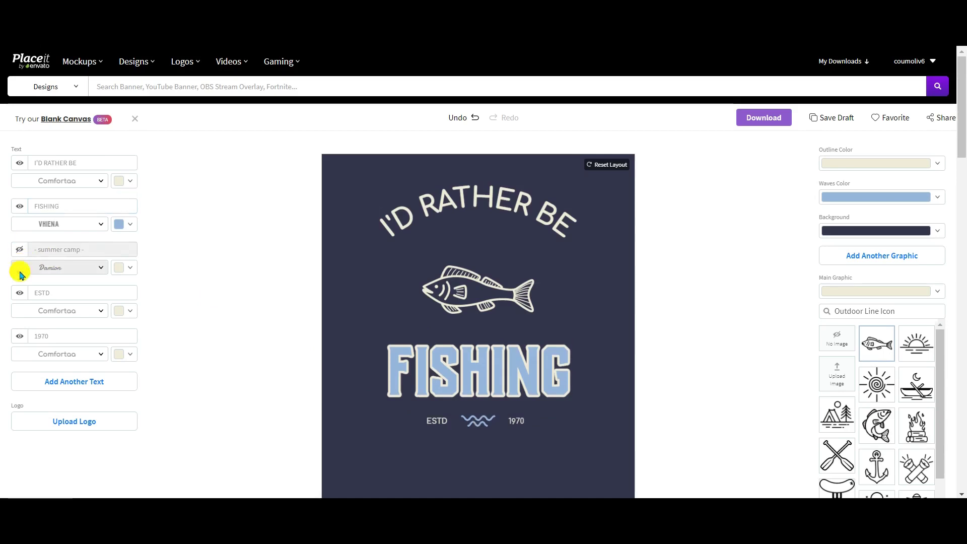
click(19, 294)
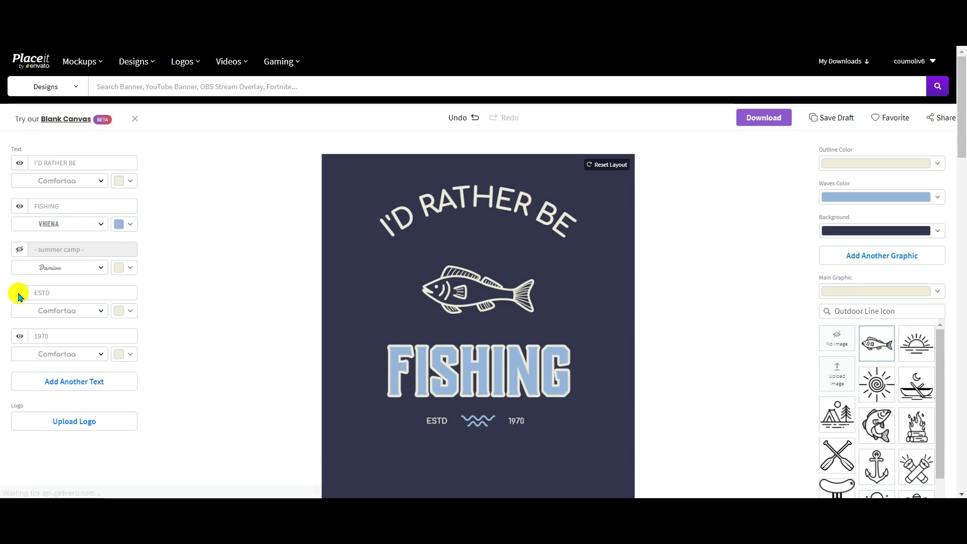
click(20, 336)
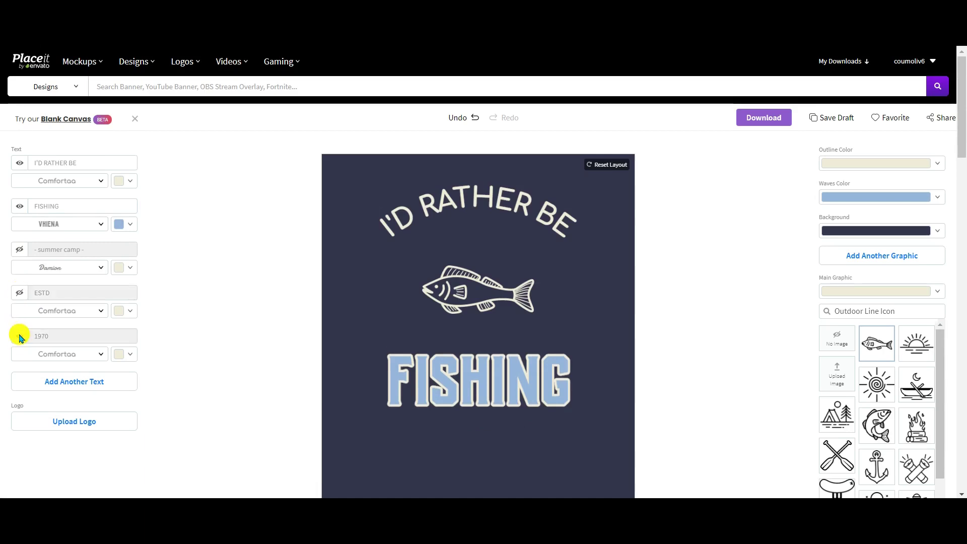
click(492, 207)
Enlarge the I'D RATHER BE arc and lift it slightly.
drag(584, 250, 606, 251)
click(373, 247)
click(393, 238)
drag(373, 251, 343, 276)
drag(466, 194, 466, 188)
Nudge FISHING up, then enlarge the fish graphic and centre it horizontally.
click(460, 278)
click(466, 378)
drag(466, 377, 466, 375)
click(460, 289)
drag(472, 292, 471, 288)
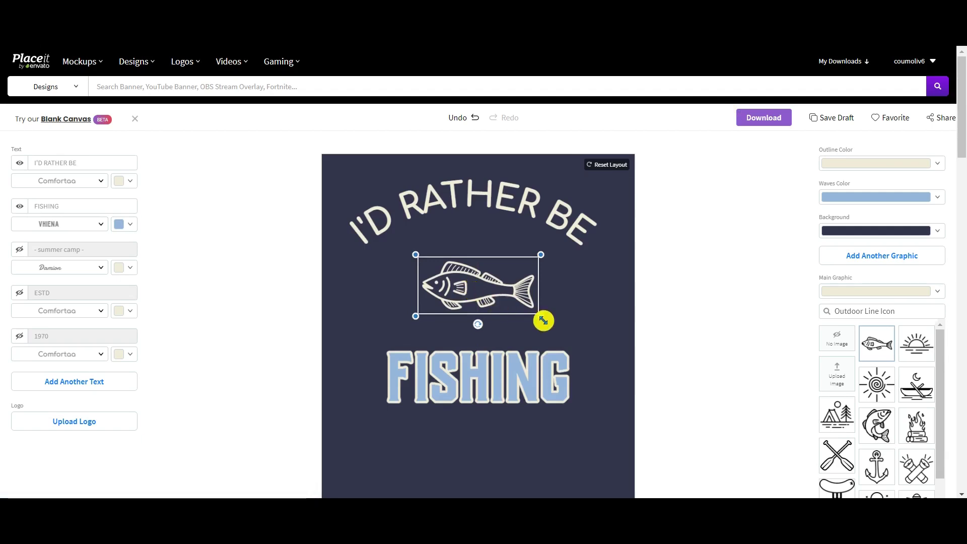
drag(546, 319, 564, 326)
click(429, 248)
click(462, 290)
drag(415, 253, 391, 244)
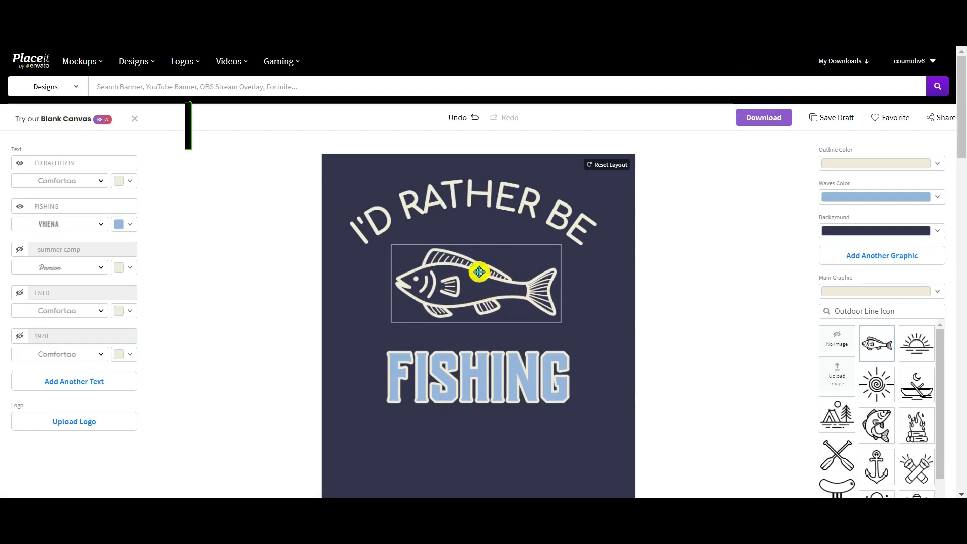
drag(530, 303, 532, 302)
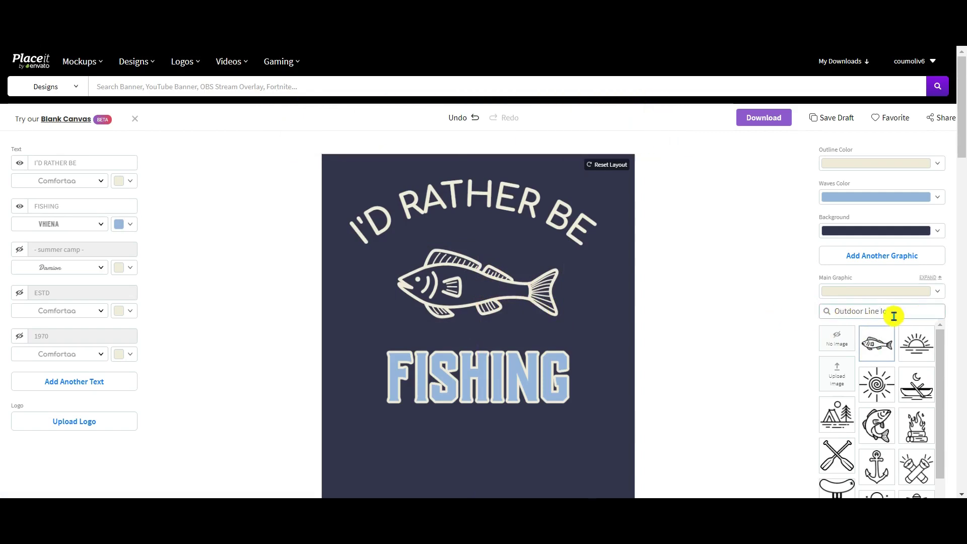
Swap the fish for a jumping-fish icon and enlarge it.
click(877, 423)
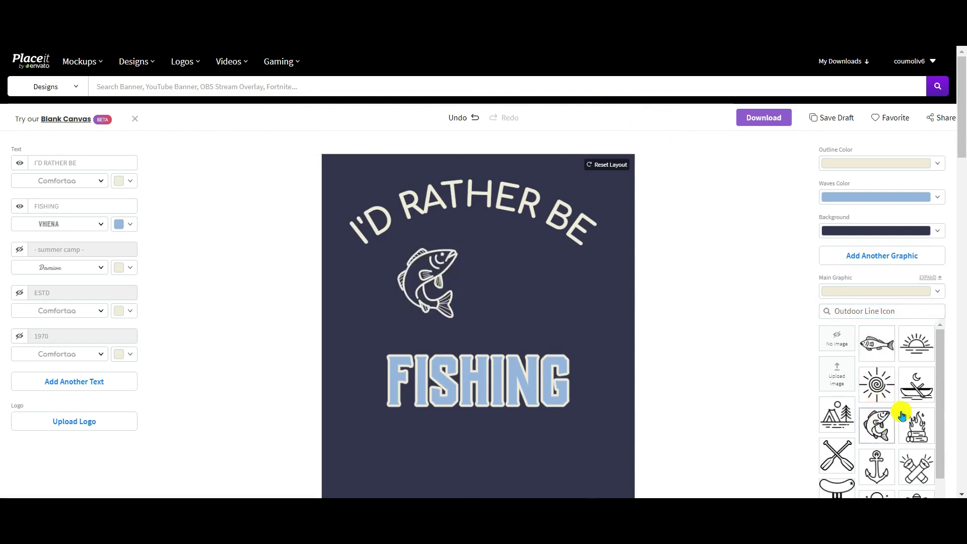
click(460, 278)
drag(462, 327, 509, 347)
drag(441, 286, 460, 280)
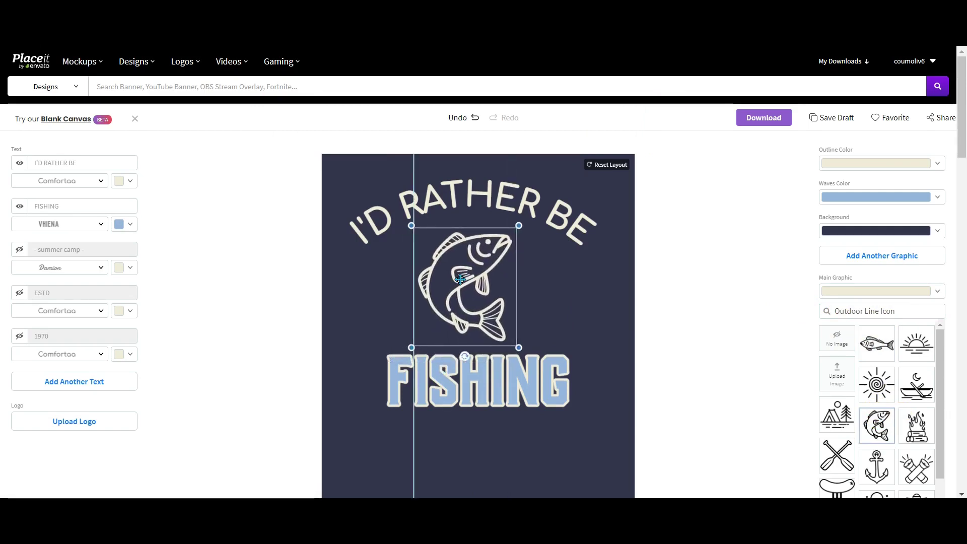
scroll(863, 415, down, 2)
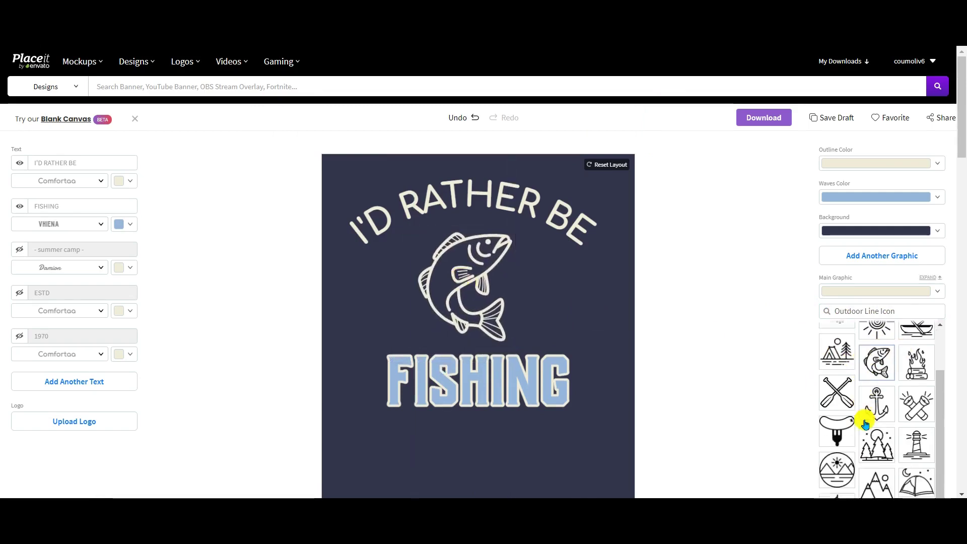
scroll(876, 422, up, 2)
Search graphics for FISHING and replace the main graphic with a leaping bass icon.
drag(899, 311, 847, 311)
text(FISHING)
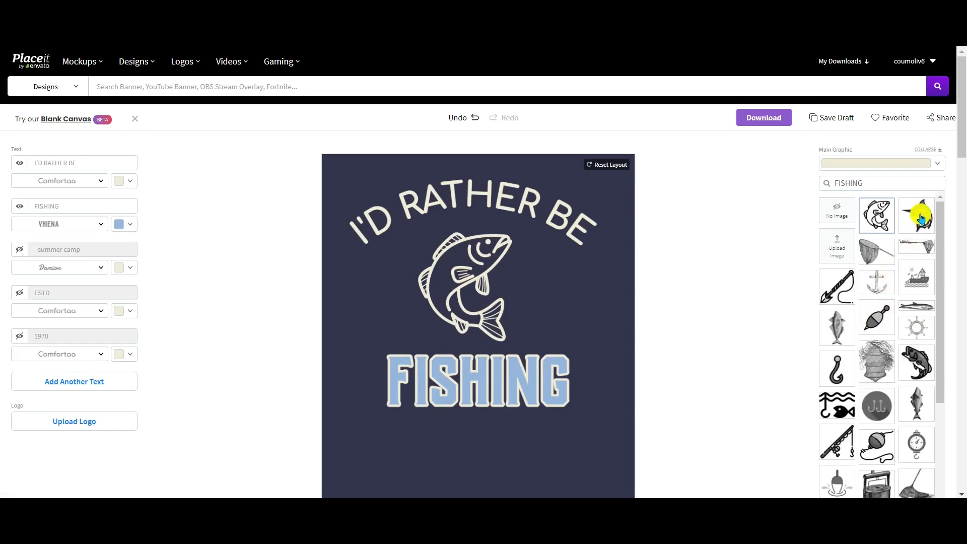
click(915, 230)
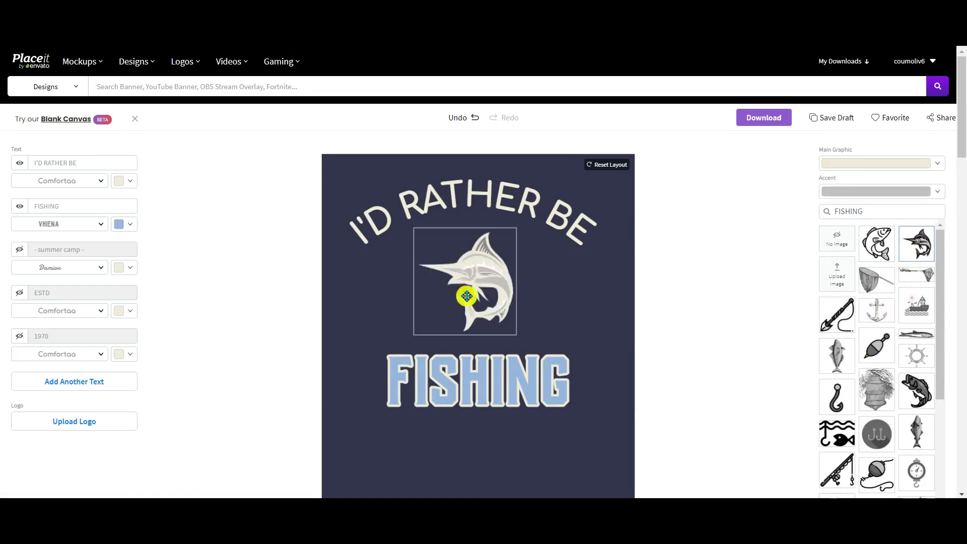
click(915, 391)
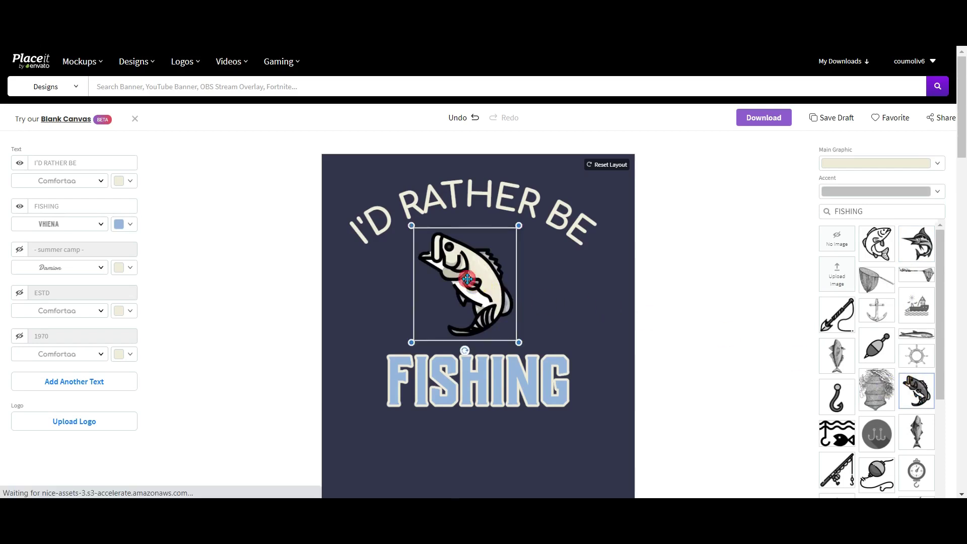
Move FISHING lower, enlarge the bass, and recentre both on the centre guide.
drag(483, 386, 479, 414)
click(488, 283)
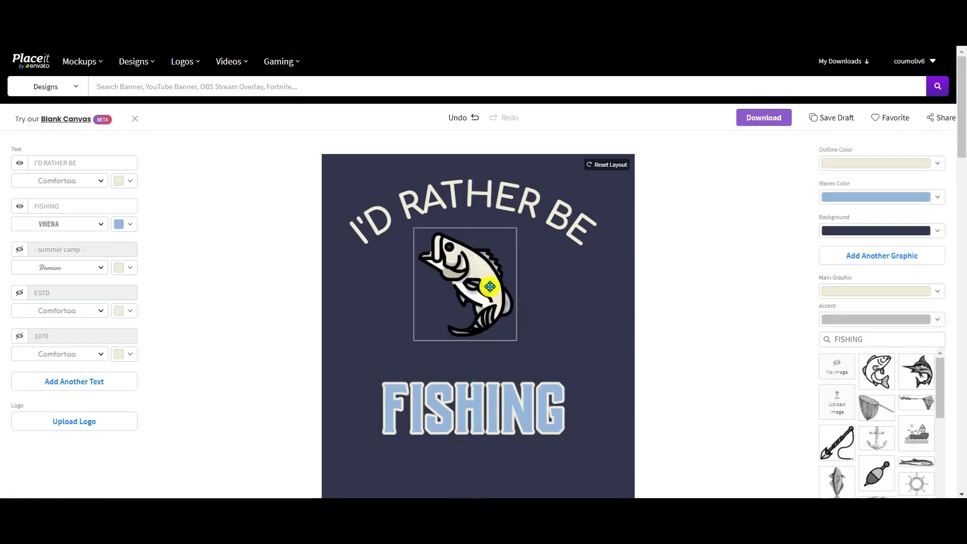
drag(519, 345, 554, 381)
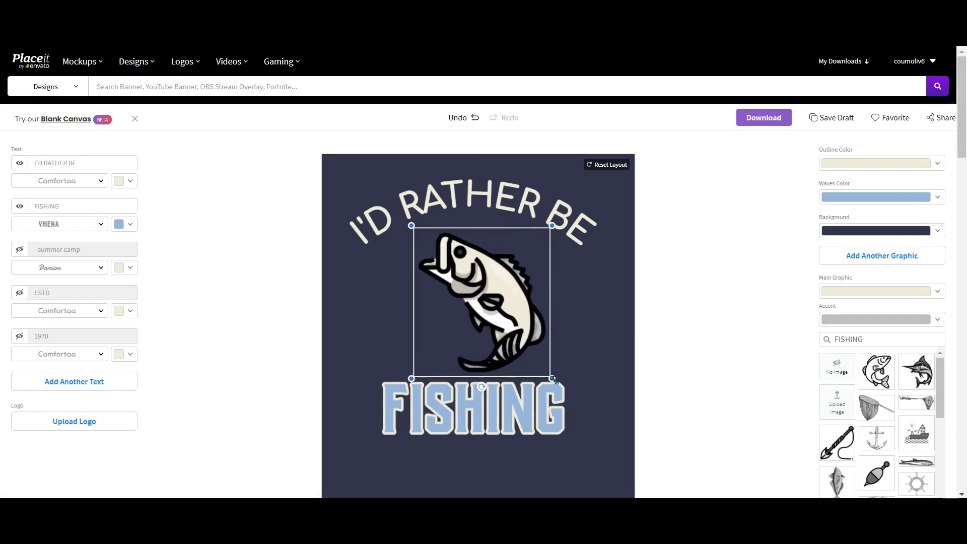
drag(488, 309, 479, 302)
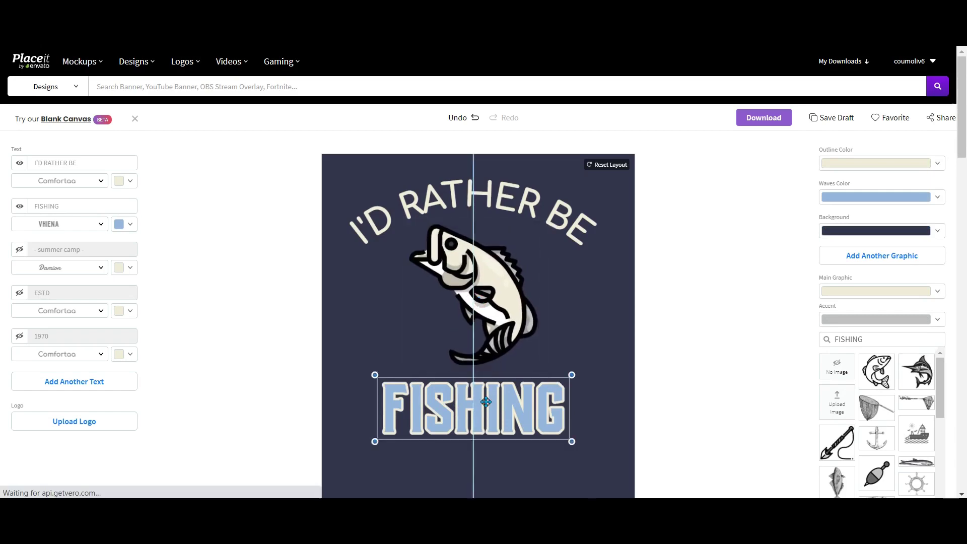
click(570, 384)
drag(551, 390, 550, 394)
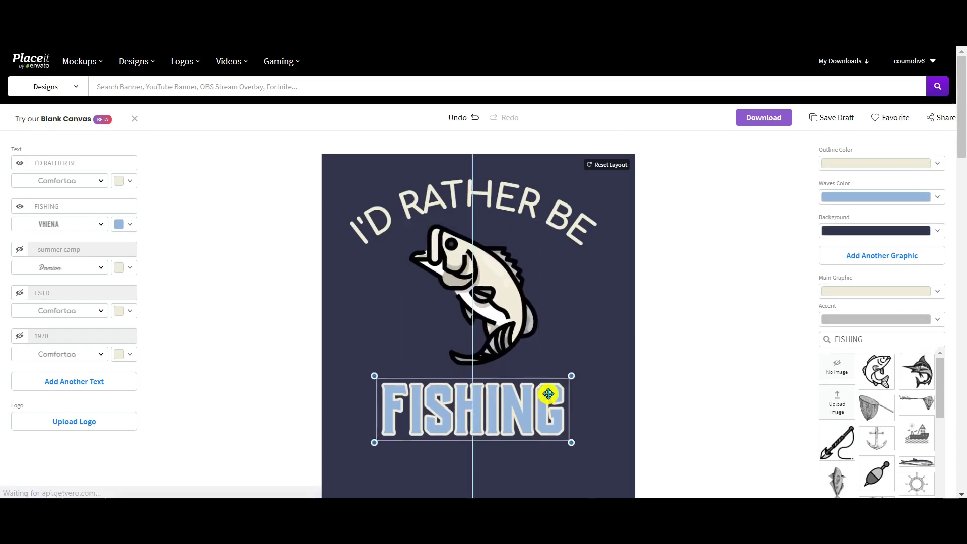
Change the background to black and recentre the FISHING text and fish graphic.
click(938, 233)
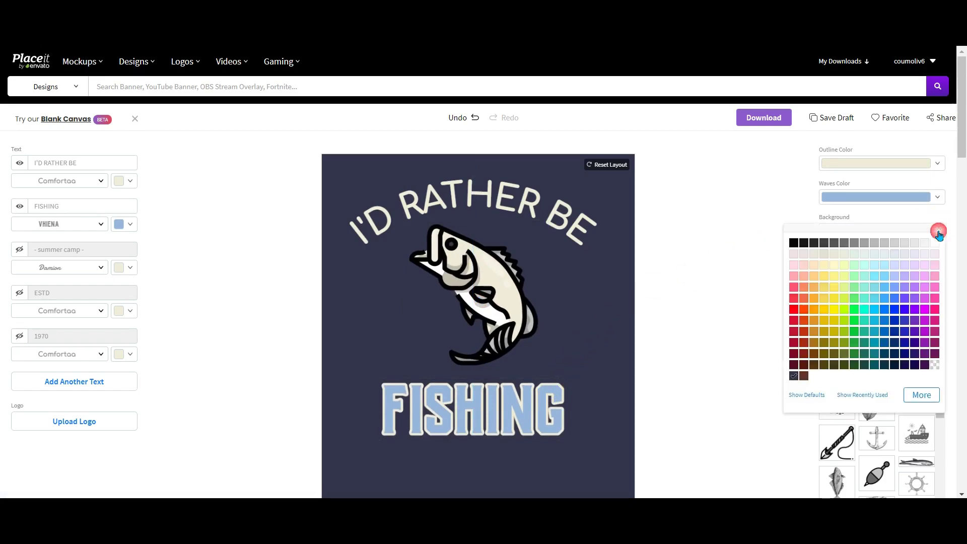
click(794, 244)
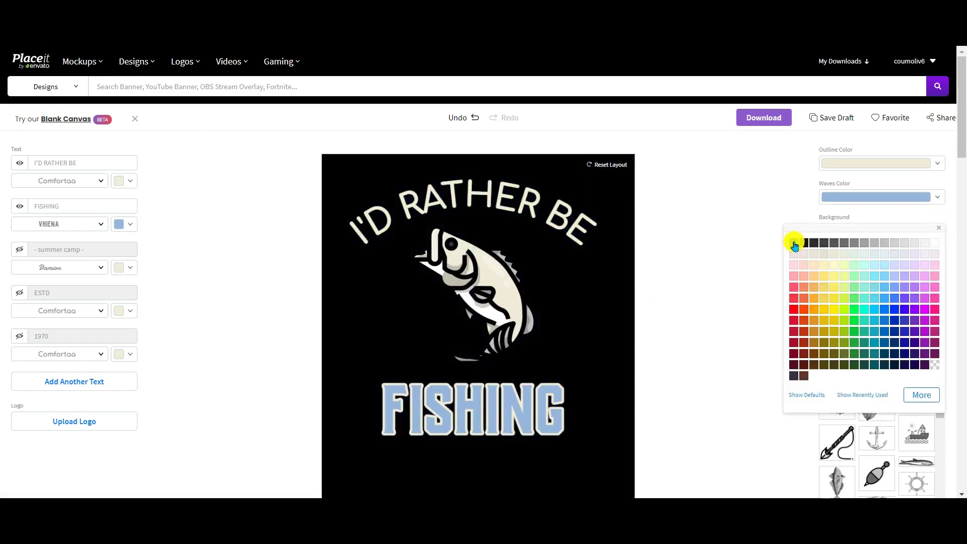
drag(488, 421, 493, 420)
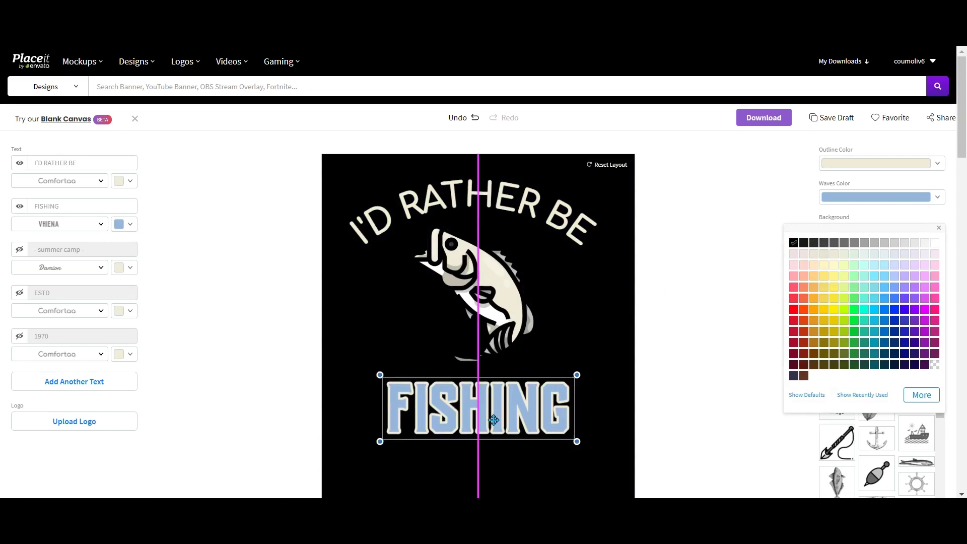
drag(493, 414, 493, 414)
drag(494, 303, 495, 293)
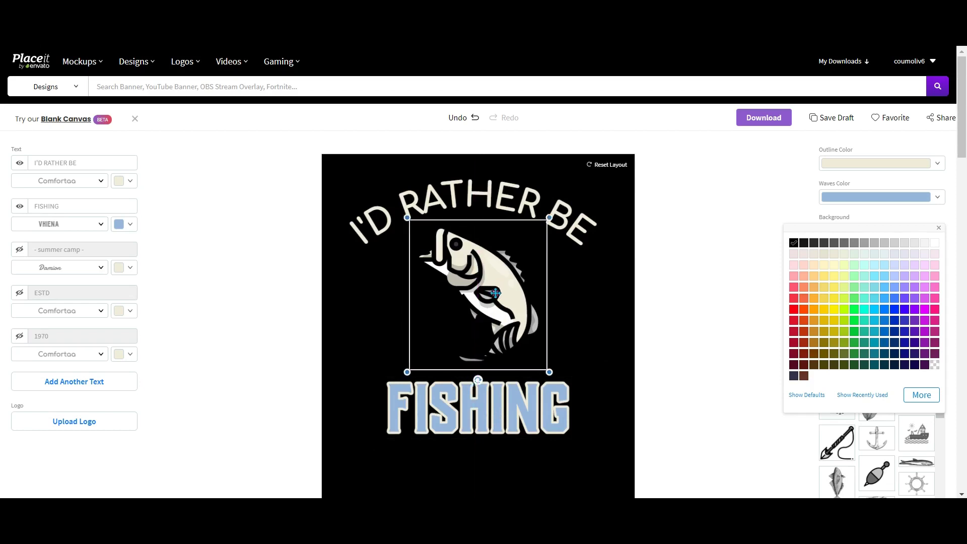
Centre the I'D RATHER BE headline horizontally and close the colour palette.
click(519, 202)
drag(511, 200, 517, 200)
click(665, 347)
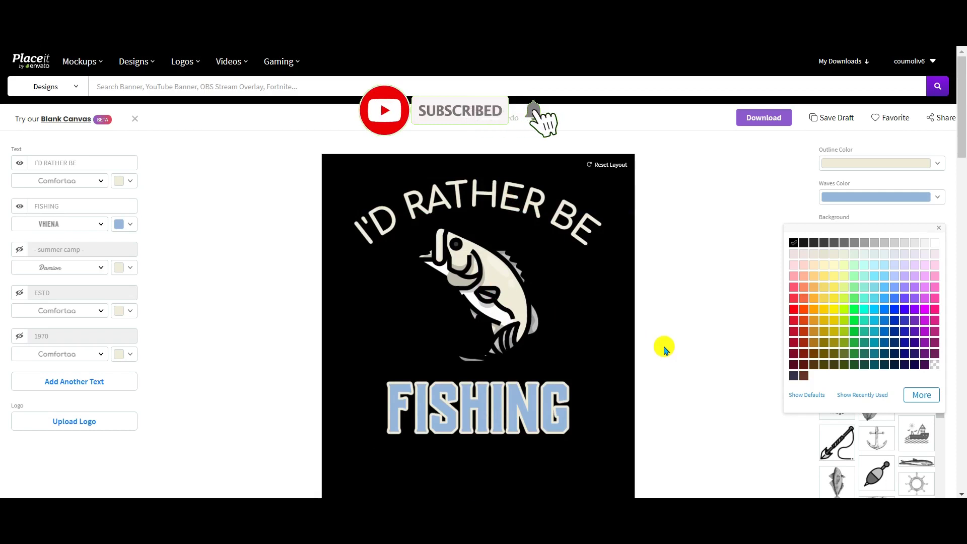
click(668, 341)
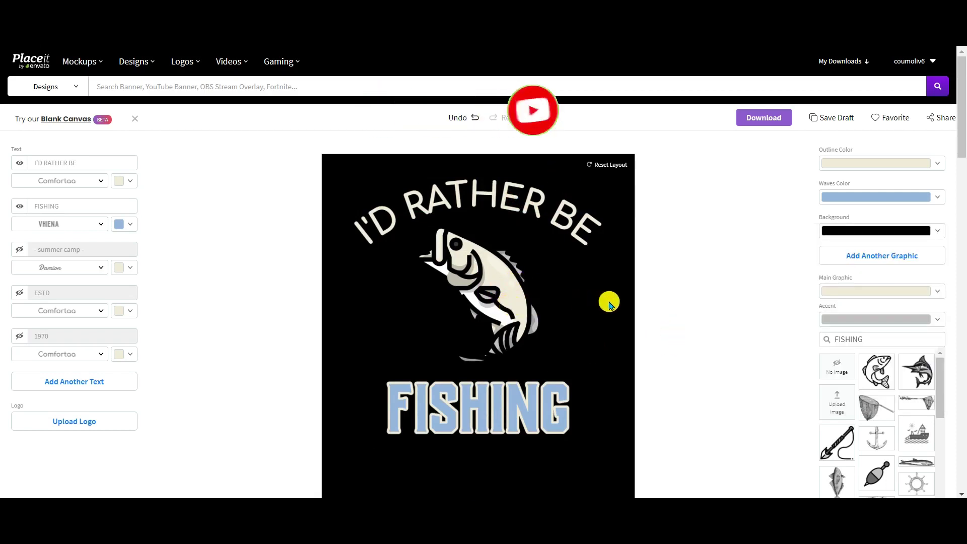
Swap in the outline fish graphic and centre it horizontally.
click(877, 372)
click(467, 289)
drag(468, 289, 472, 289)
Make the I'D RATHER BE headline white.
click(493, 196)
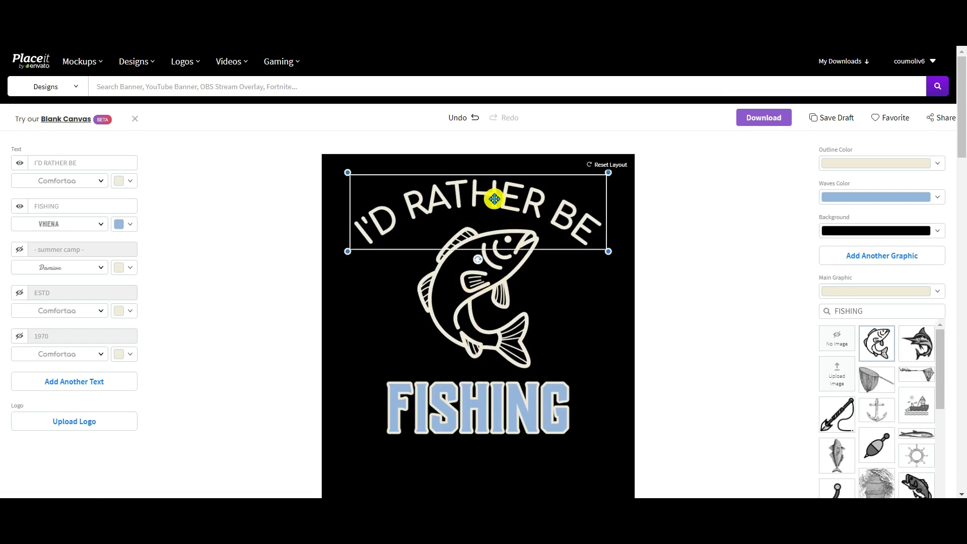
click(129, 182)
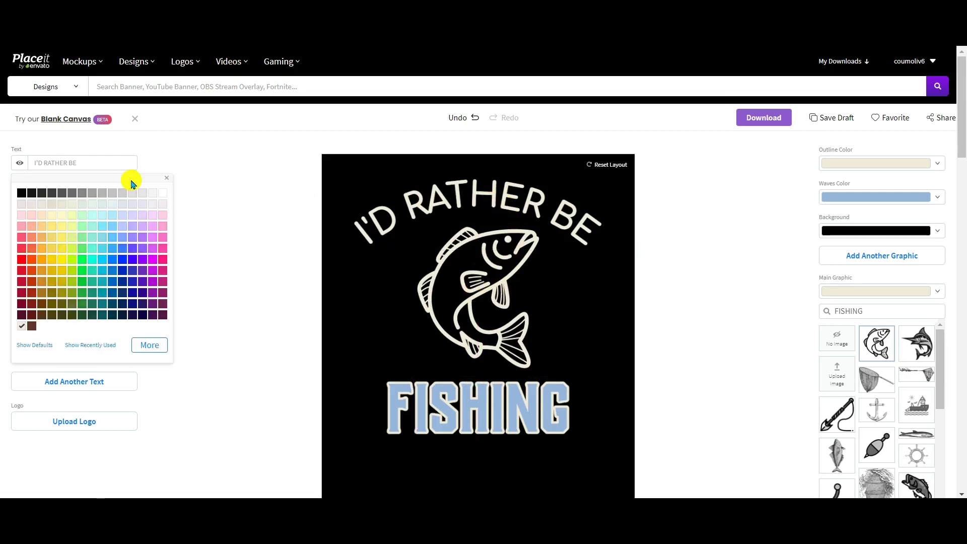
click(163, 195)
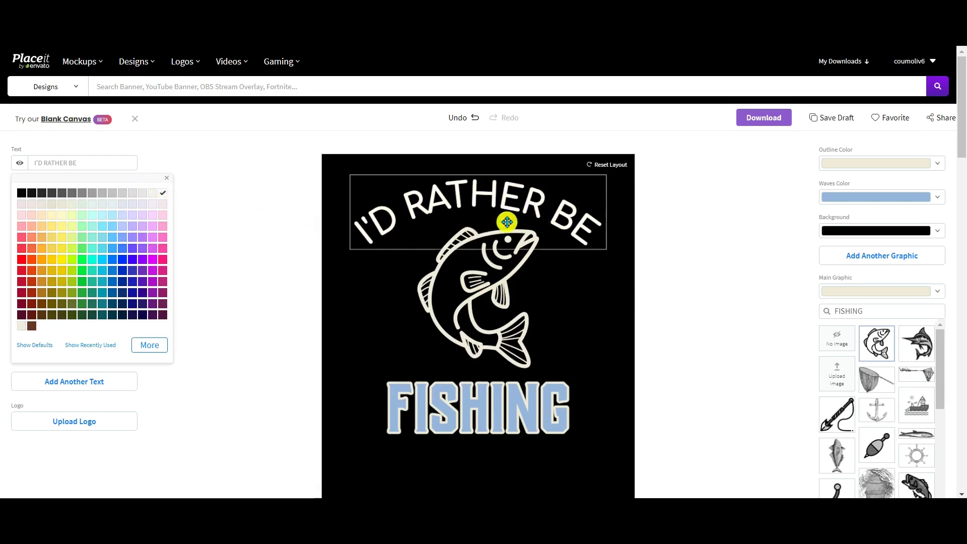
Set the Main Graphic colour and the Outline Color both to white.
click(470, 274)
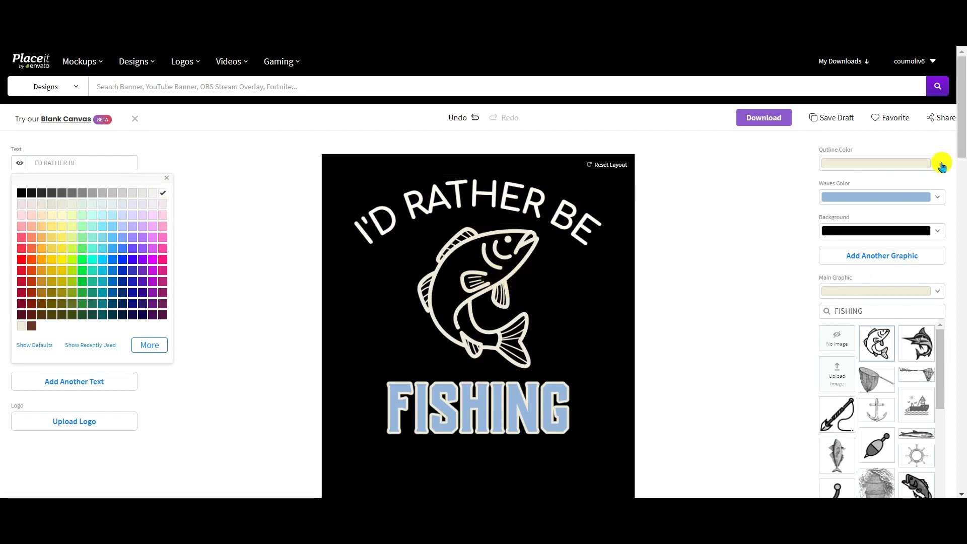
click(938, 292)
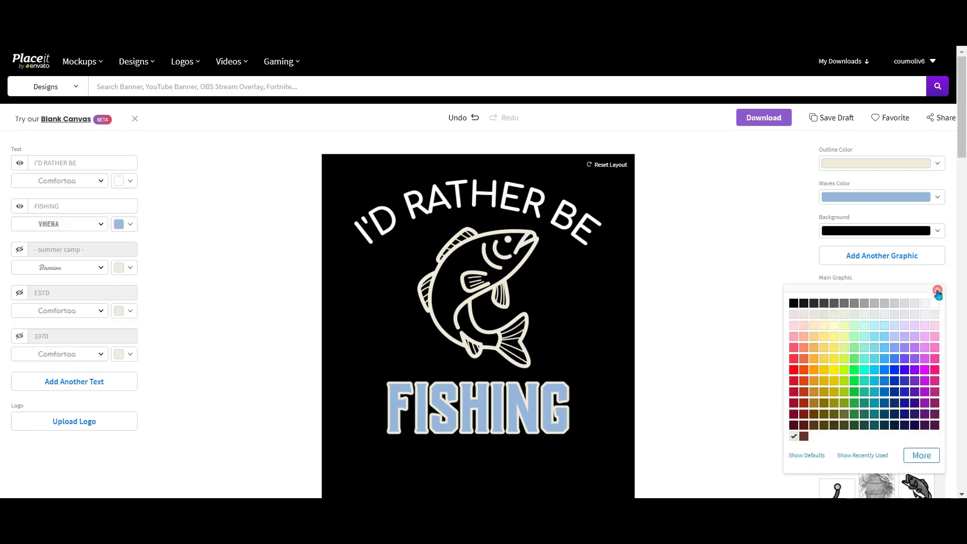
click(936, 306)
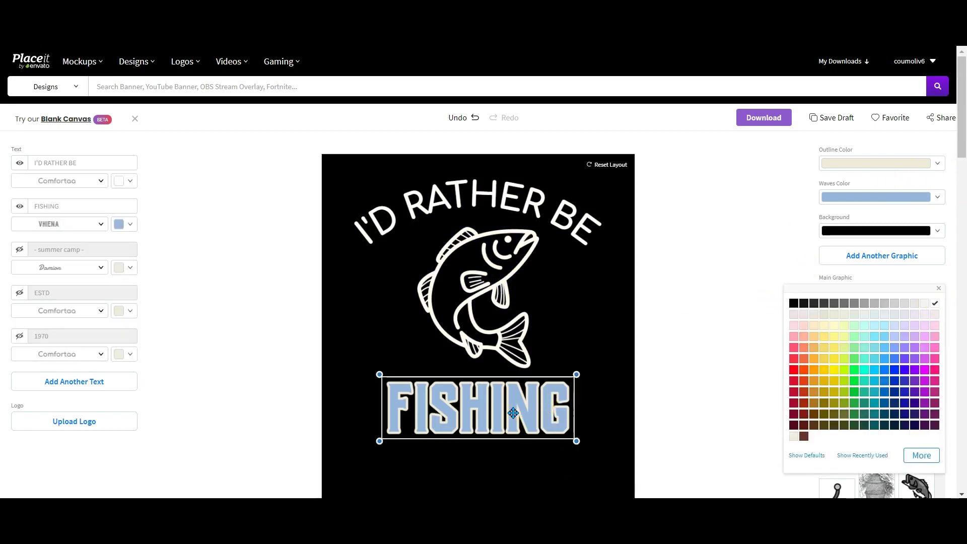
click(937, 163)
click(936, 177)
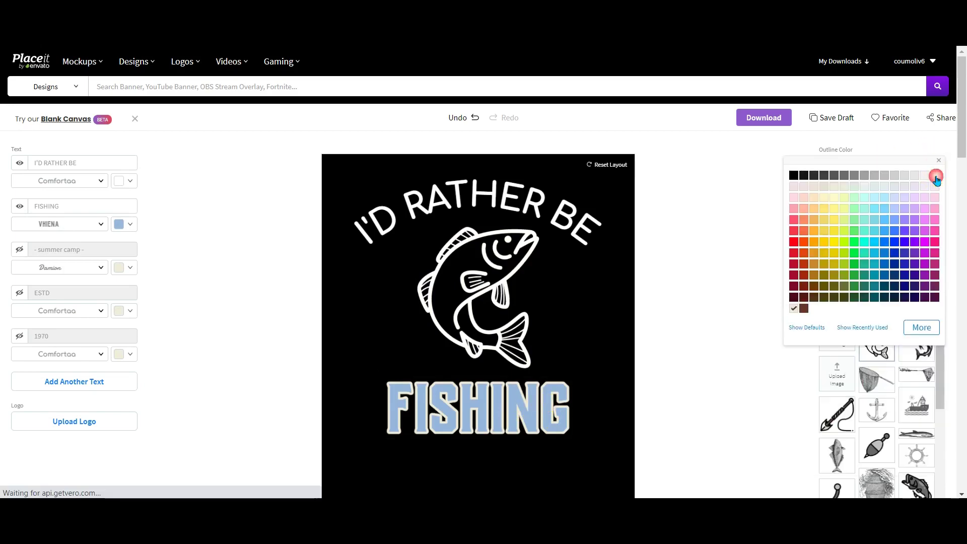
click(574, 343)
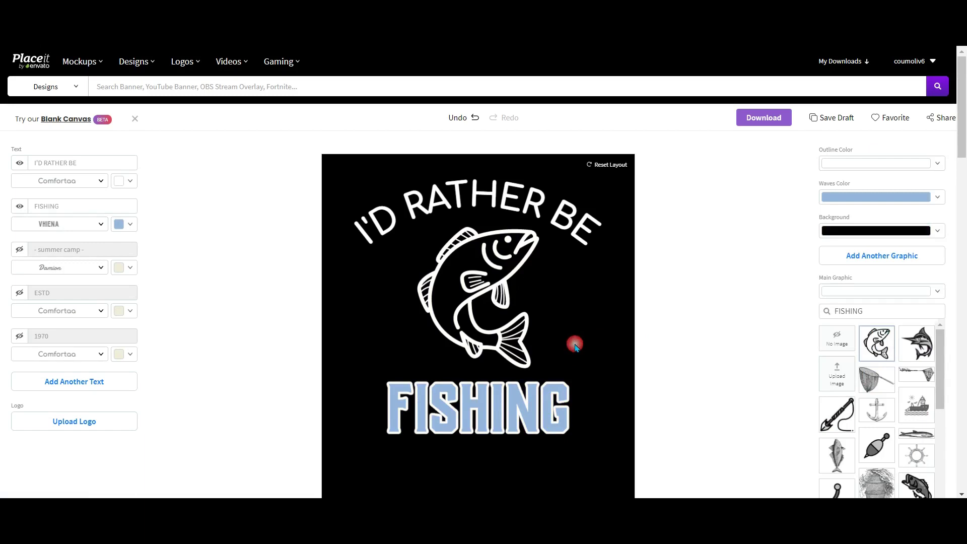
scroll(611, 335, down, 1)
scroll(611, 334, up, 1)
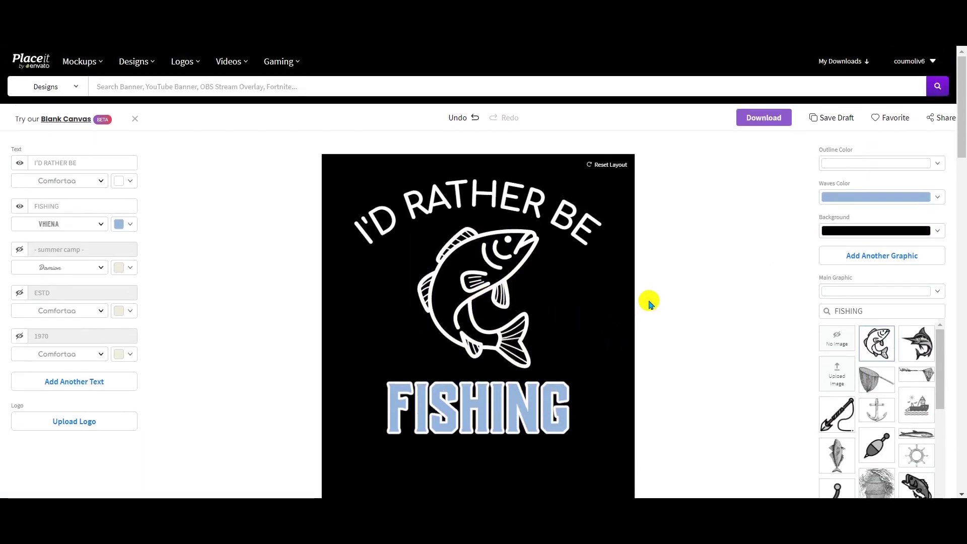
Make the background transparent, download the FISHING design and view all downloads.
click(937, 232)
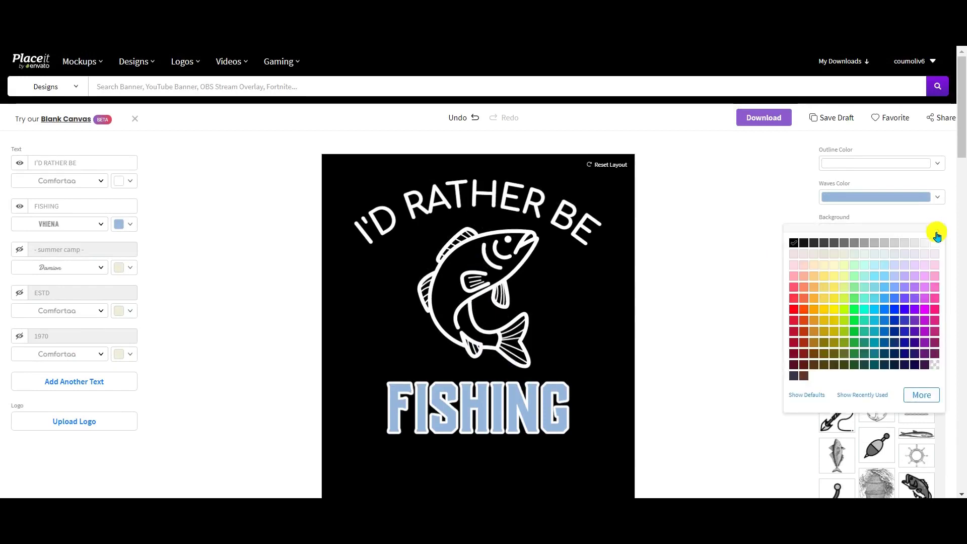
click(935, 365)
click(644, 286)
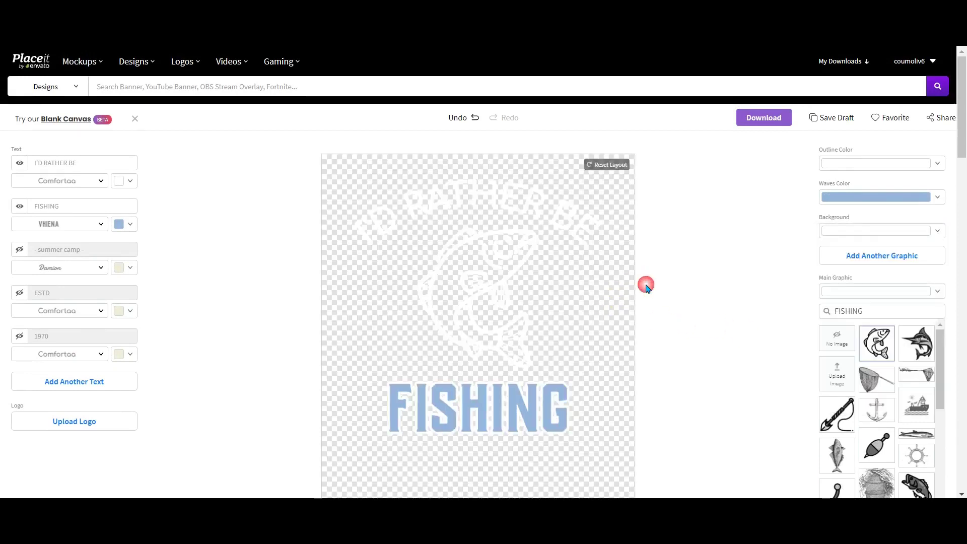
click(754, 121)
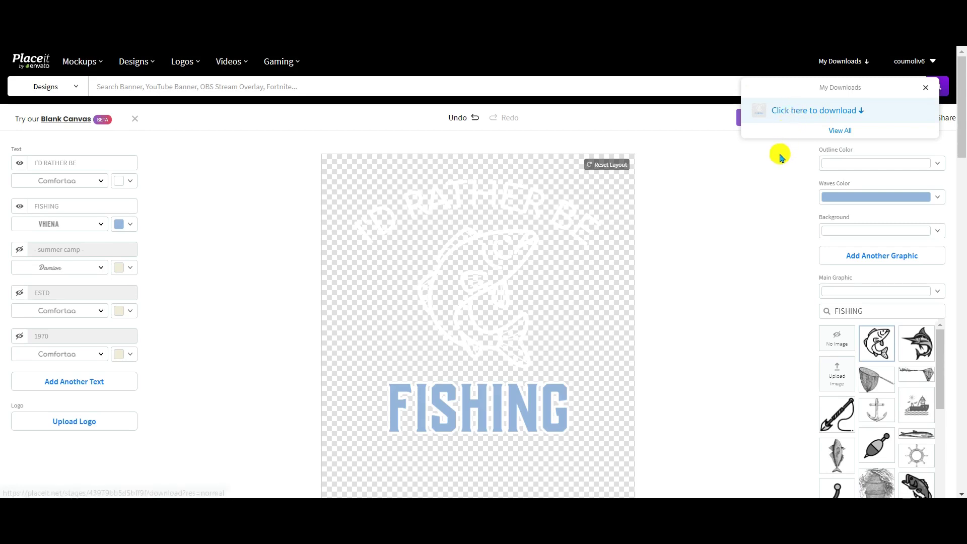
click(837, 132)
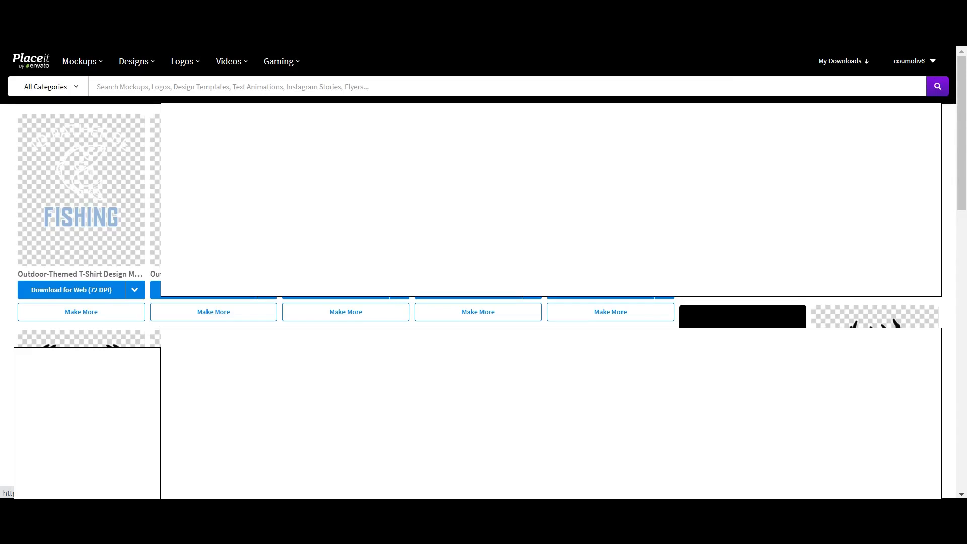
Open the design in Crop / Resize and set the output size to 4500 × 5400.
click(135, 291)
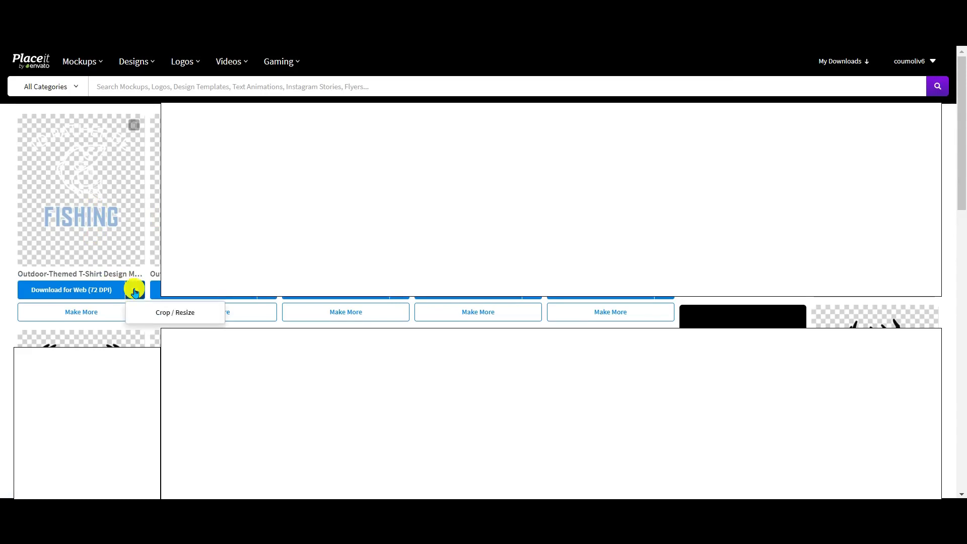
click(174, 317)
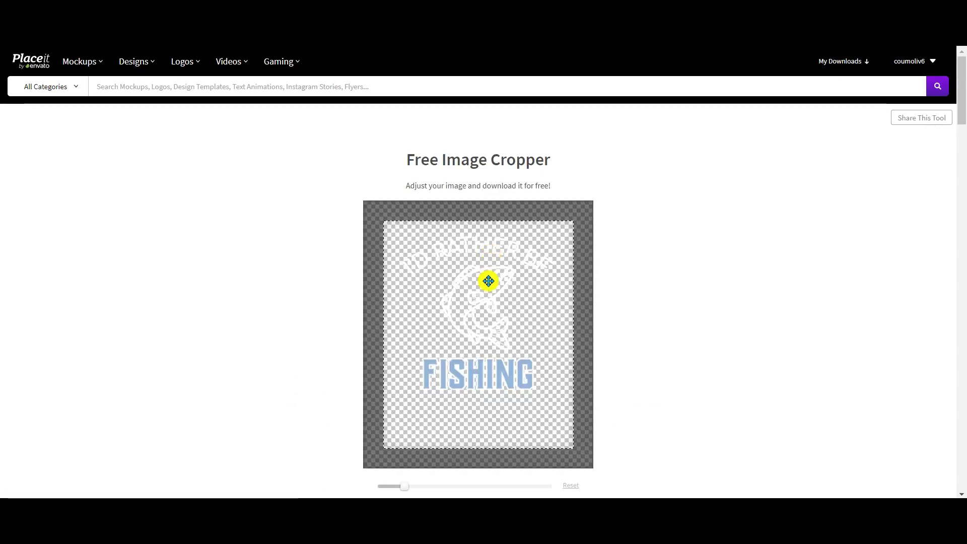
scroll(650, 306, down, 1)
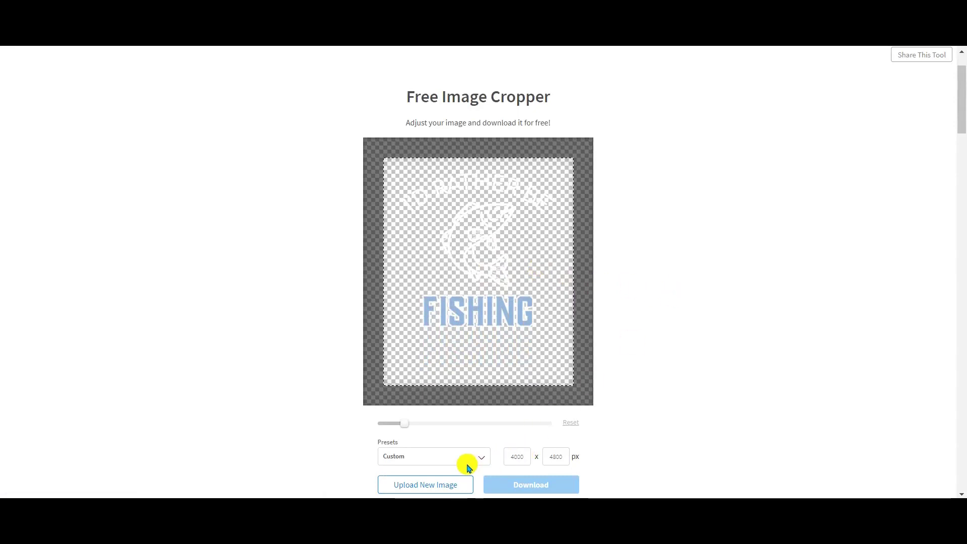
click(524, 459)
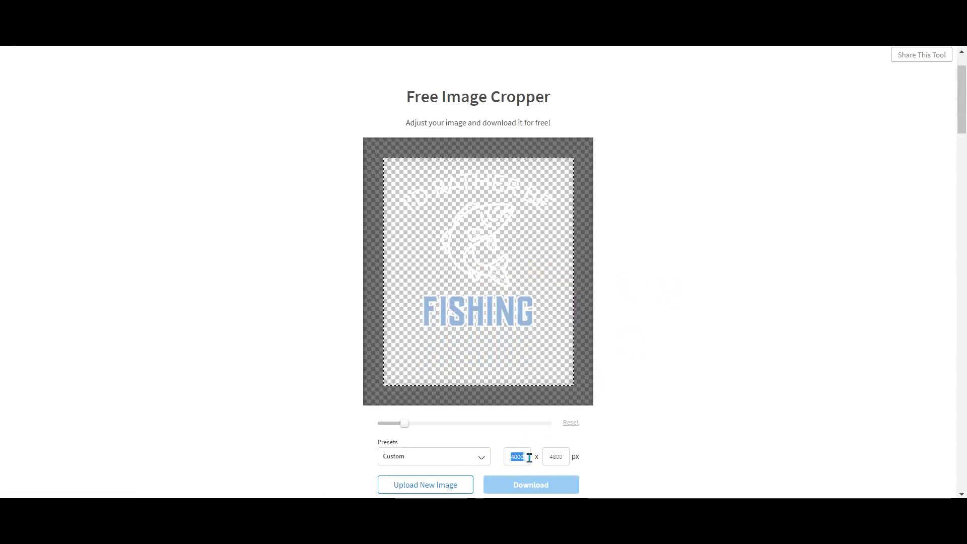
text(4500)
click(559, 457)
text(4800)
text(5400)
click(643, 425)
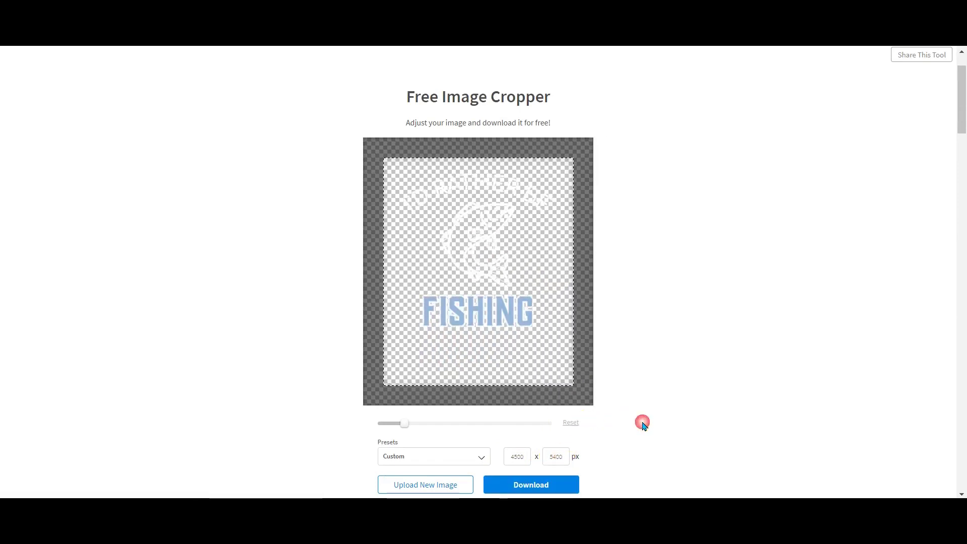
Download the resized transparent image, save it as PNG in the Fishing folder, and open it.
scroll(643, 423, down, 1)
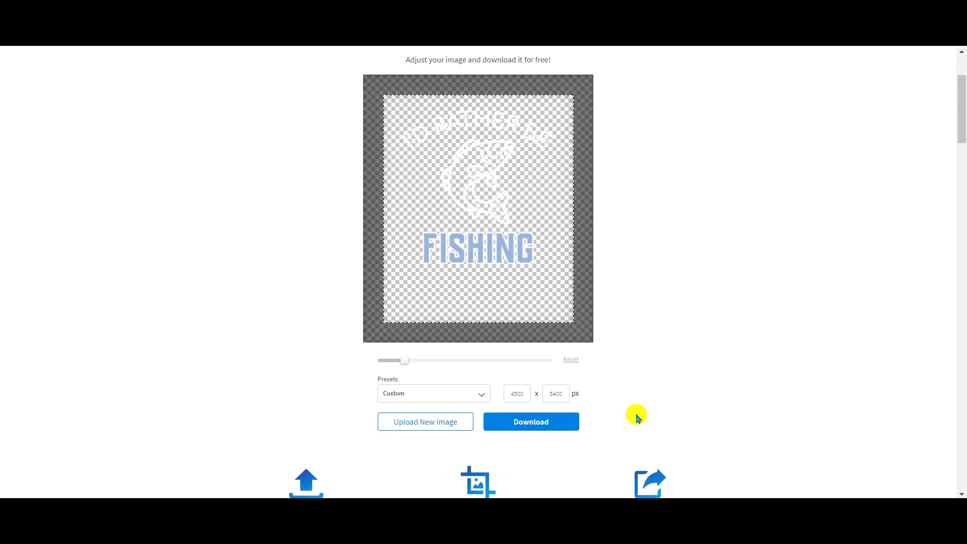
mouse_move(477, 188)
mouse_down()
mouse_move(488, 189)
mouse_move(466, 195)
mouse_move(475, 178)
mouse_up()
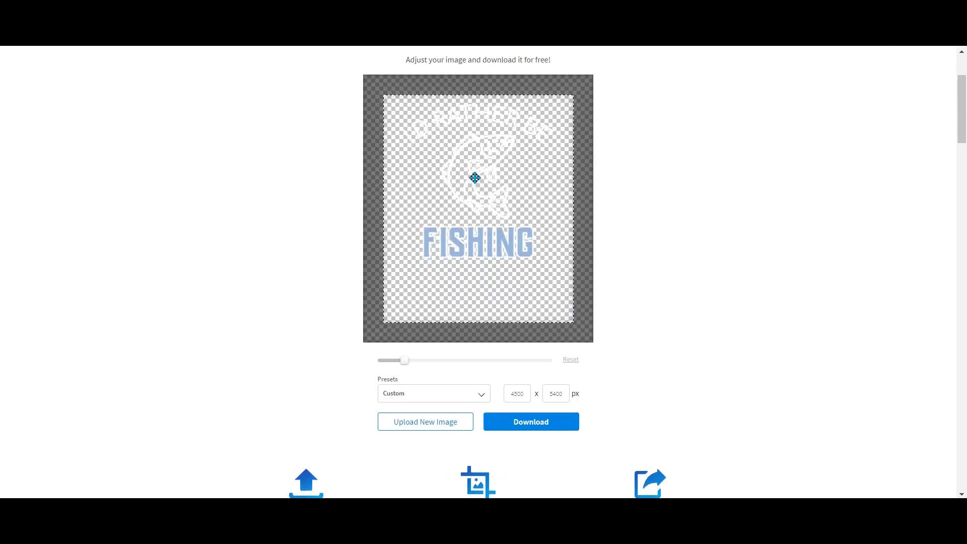
click(530, 425)
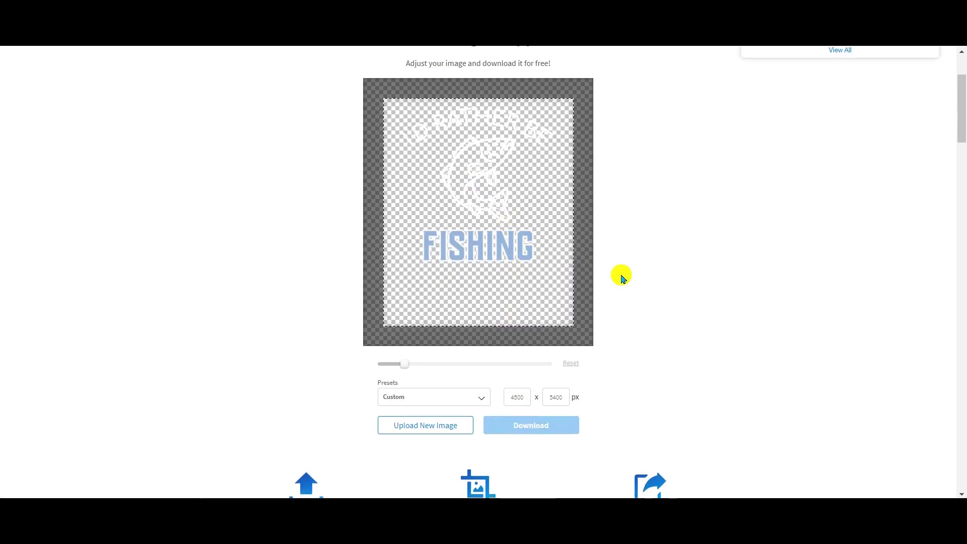
scroll(622, 276, up, 3)
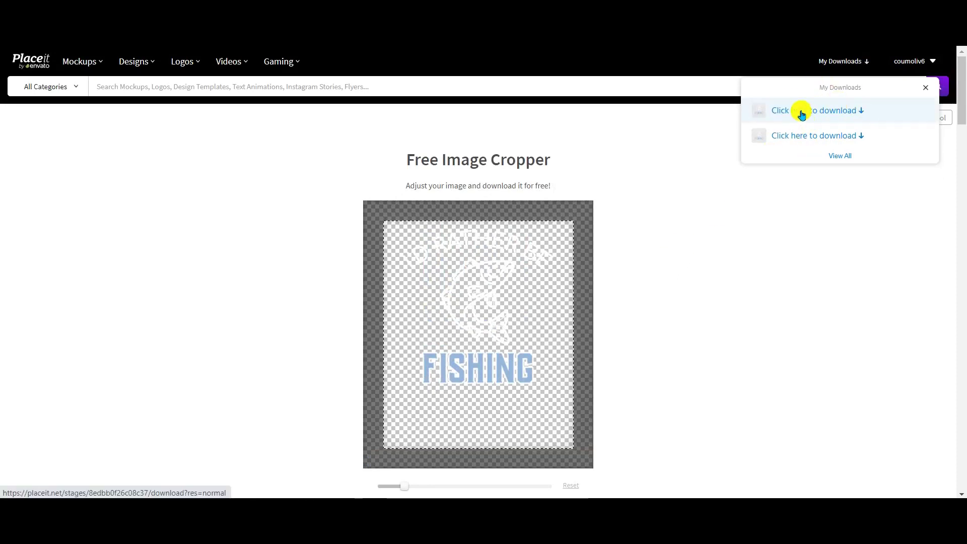
click(801, 111)
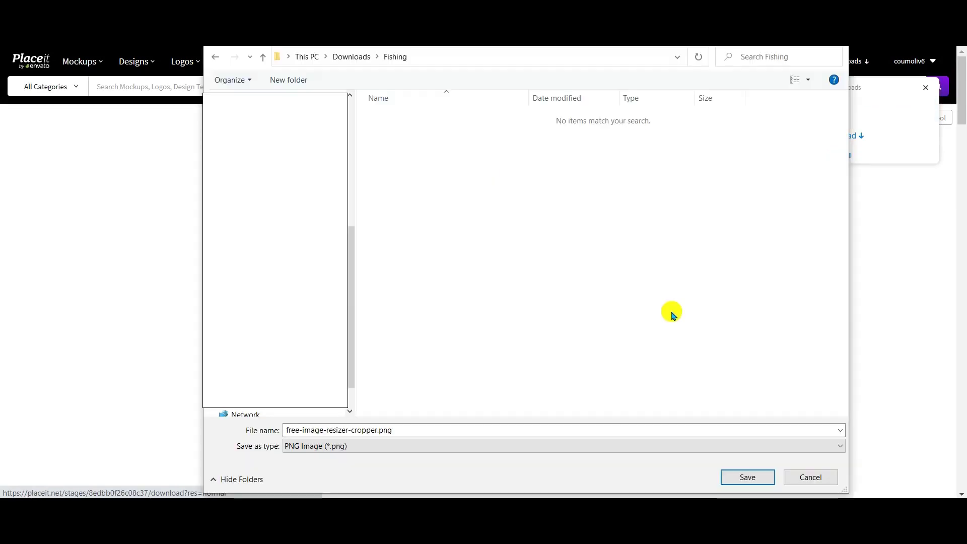
click(748, 477)
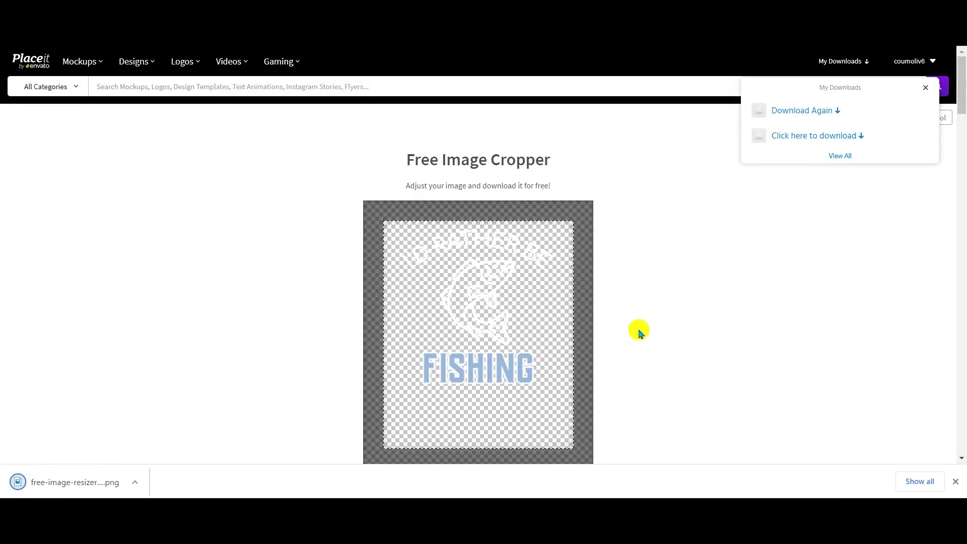
click(65, 483)
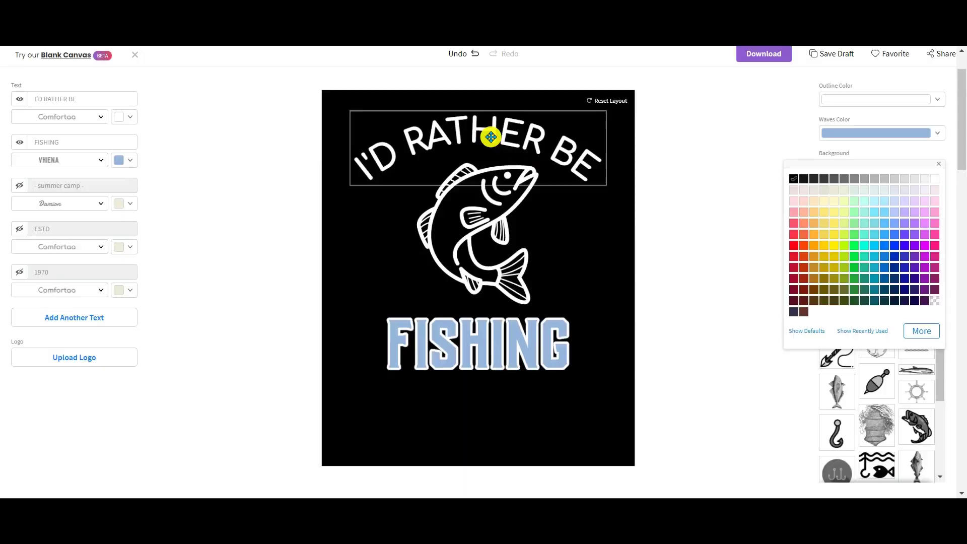
Realign the I'D RATHER BE headline on the centre line.
click(491, 136)
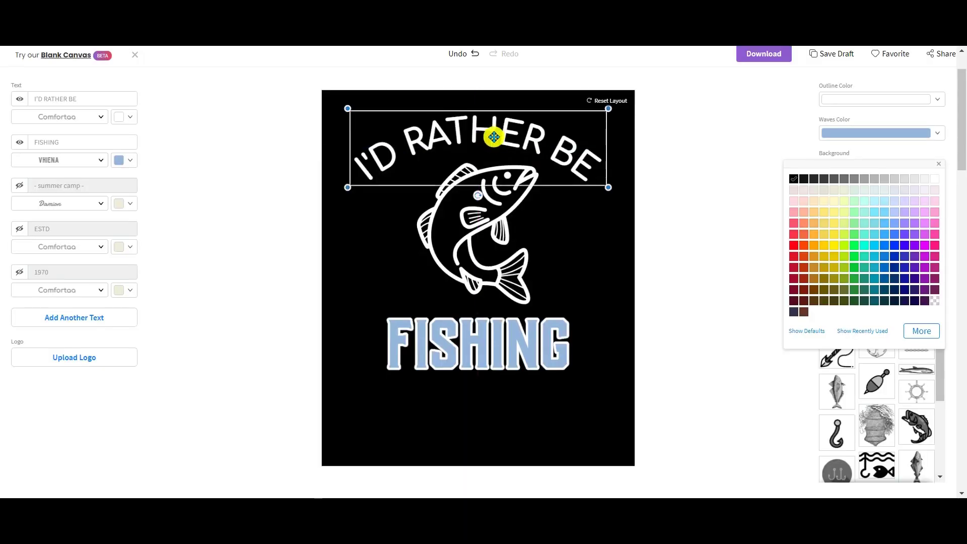
drag(476, 135, 476, 135)
click(285, 153)
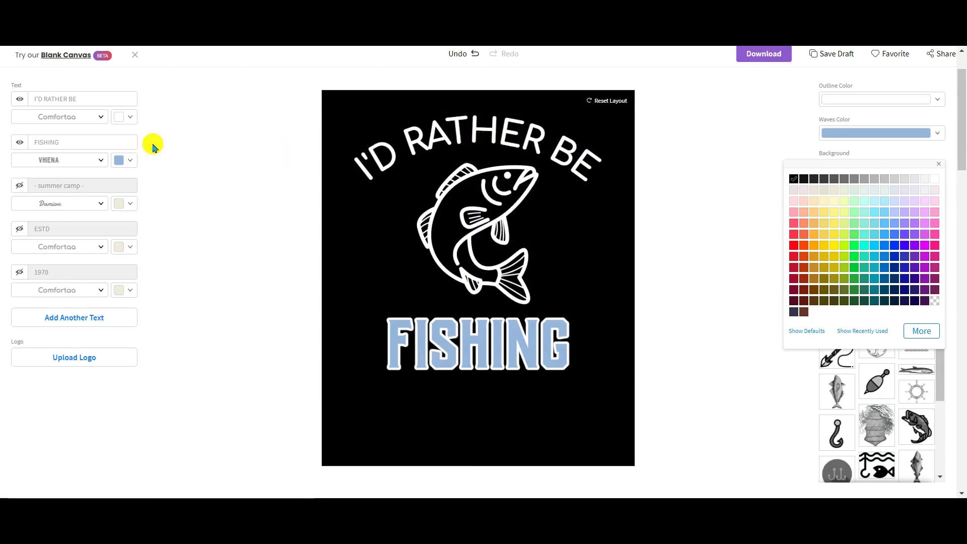
Change the headline font from Comfortaa to Avenir Next.
click(101, 119)
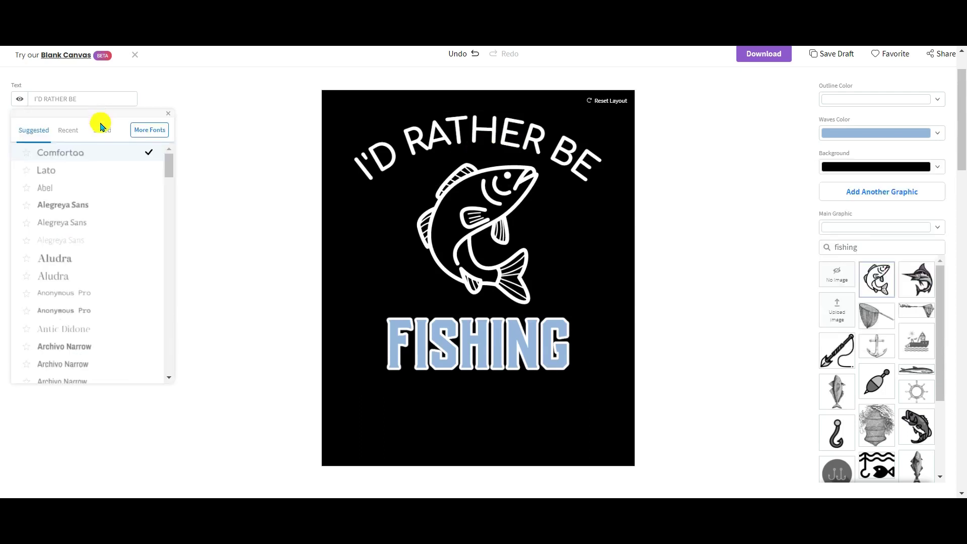
click(77, 206)
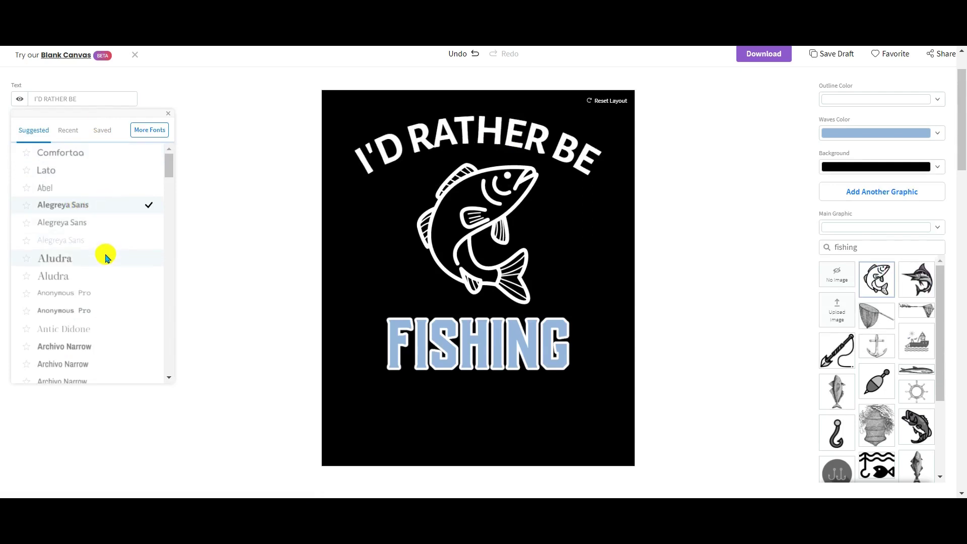
scroll(106, 256, down, 3)
click(87, 327)
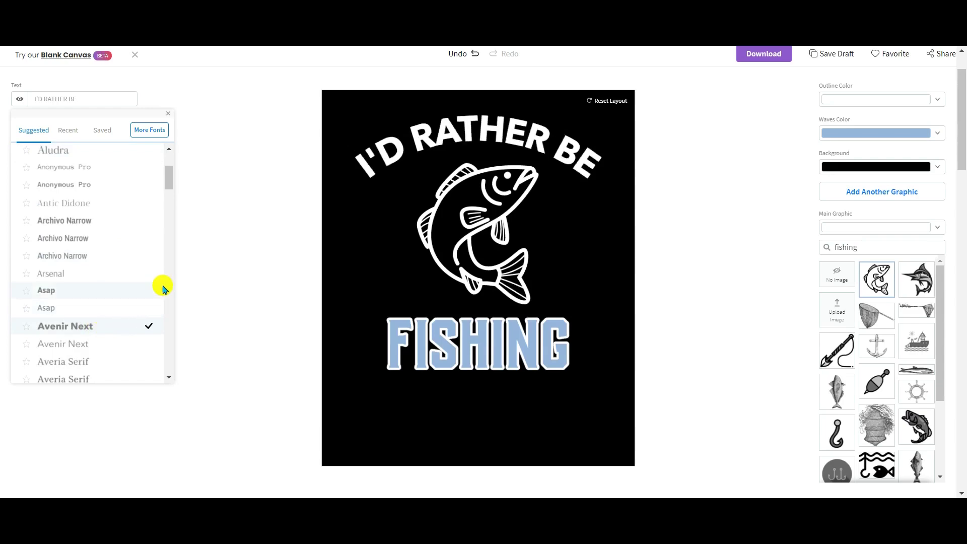
click(512, 138)
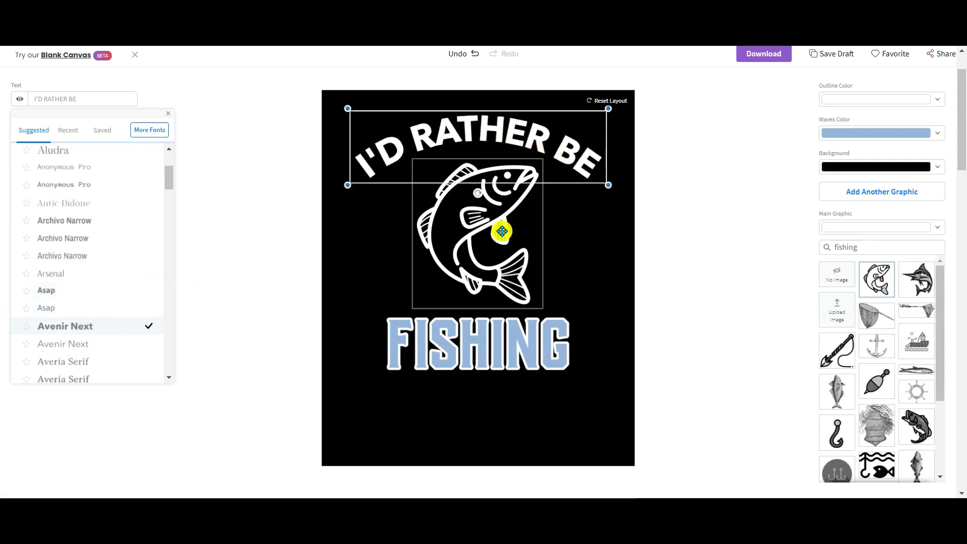
scroll(154, 244, up, 2)
click(434, 422)
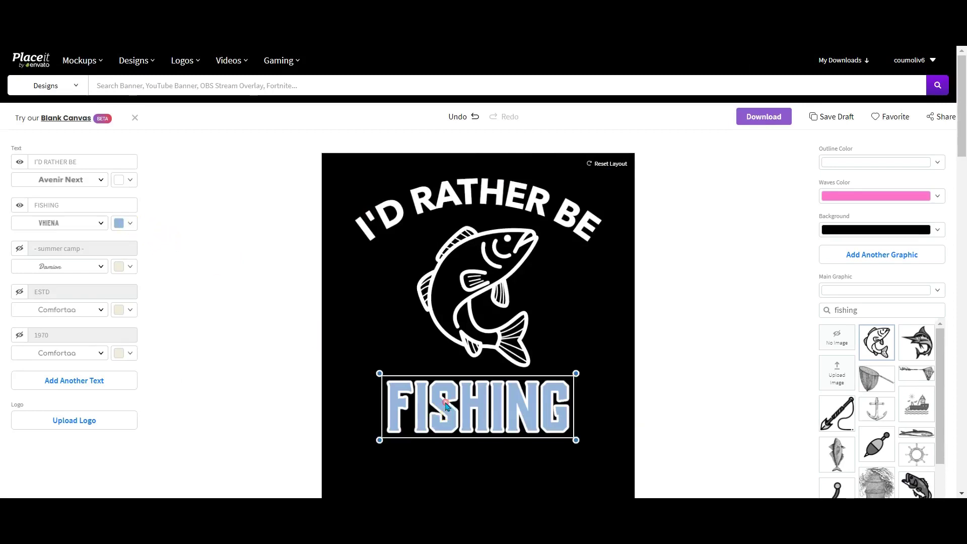
Change the FISHING text colour from light blue to pink.
click(479, 401)
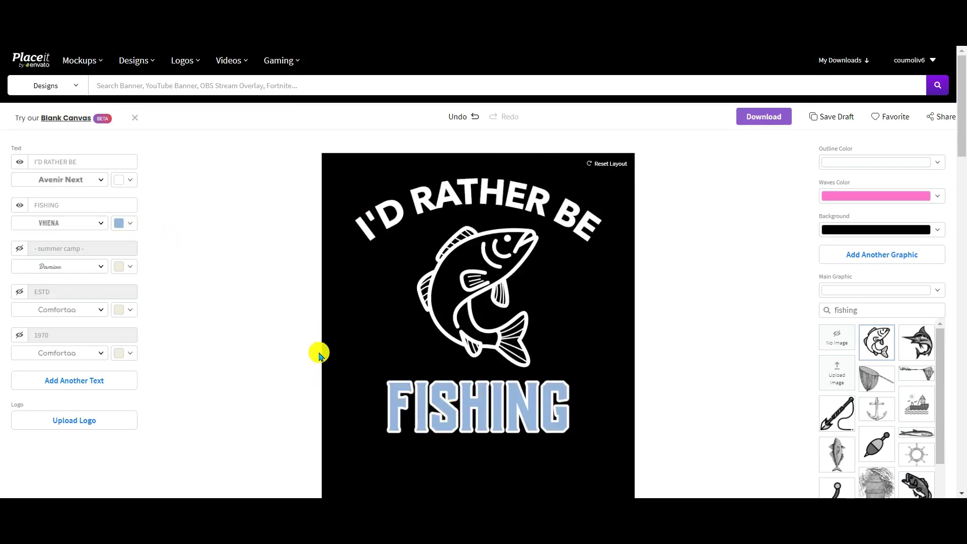
click(129, 224)
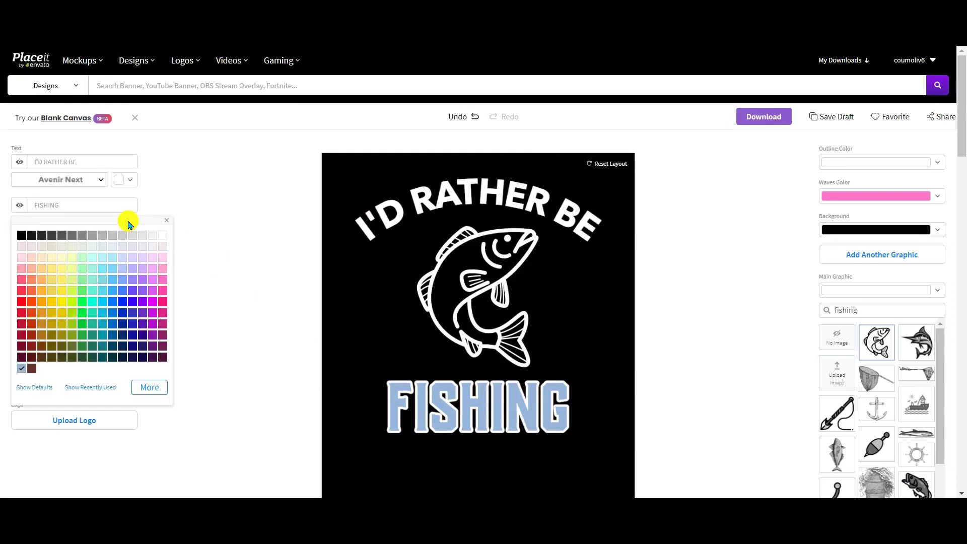
click(161, 278)
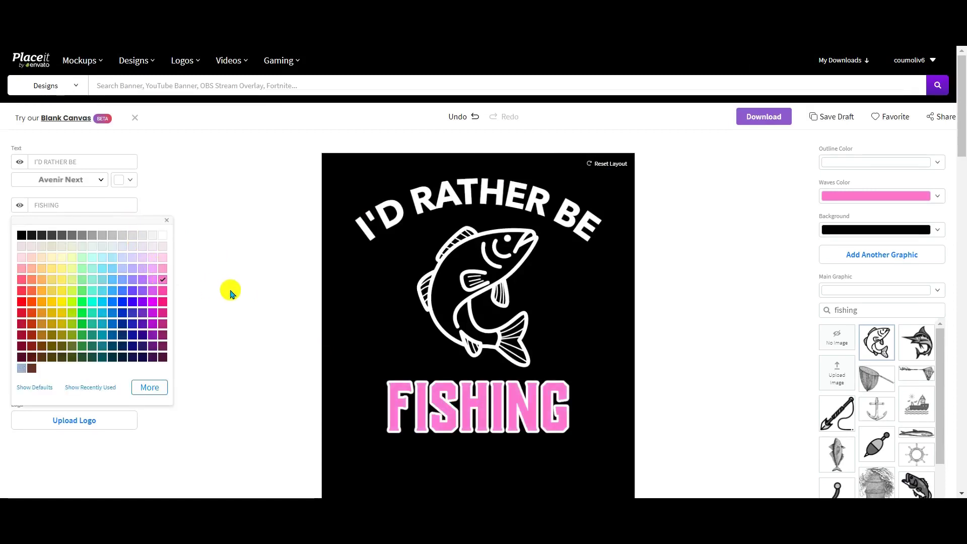
click(232, 293)
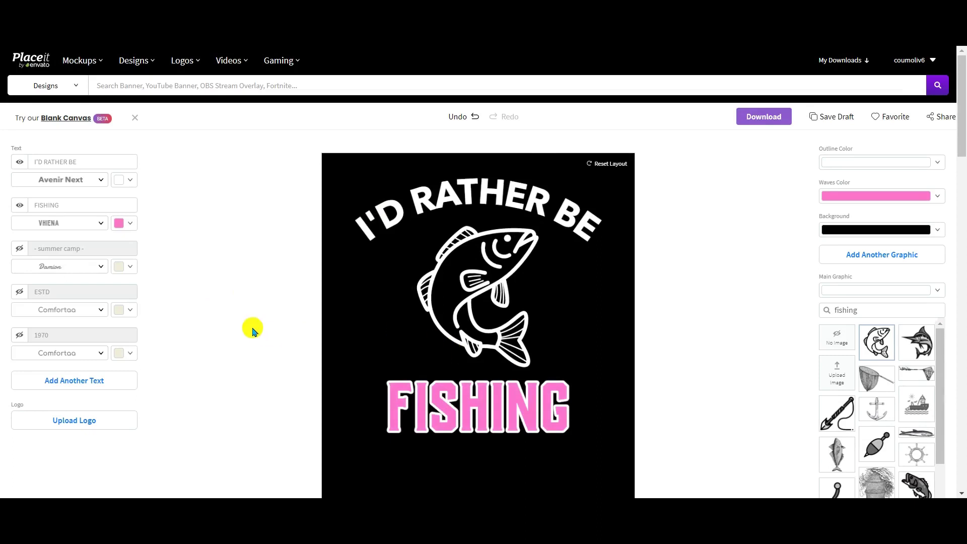
scroll(247, 312, down, 1)
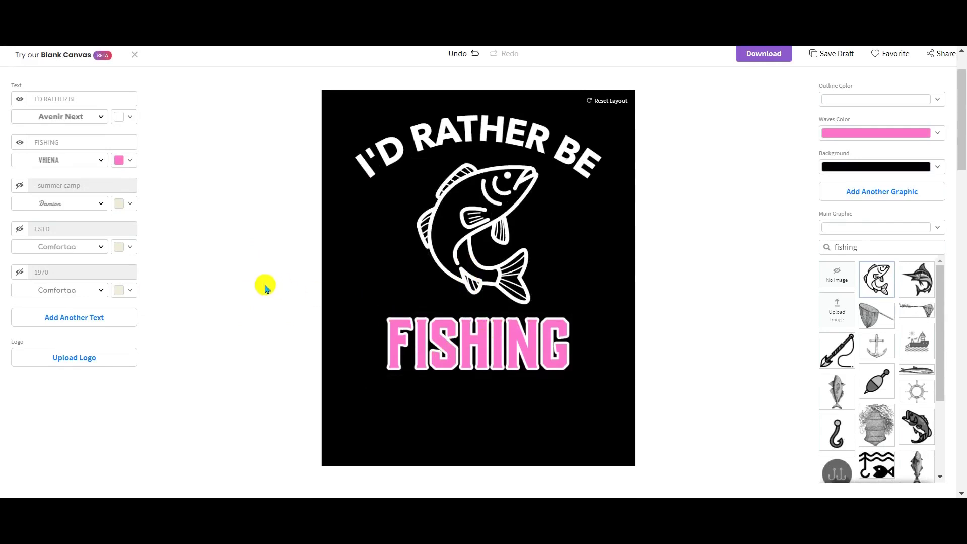
click(126, 159)
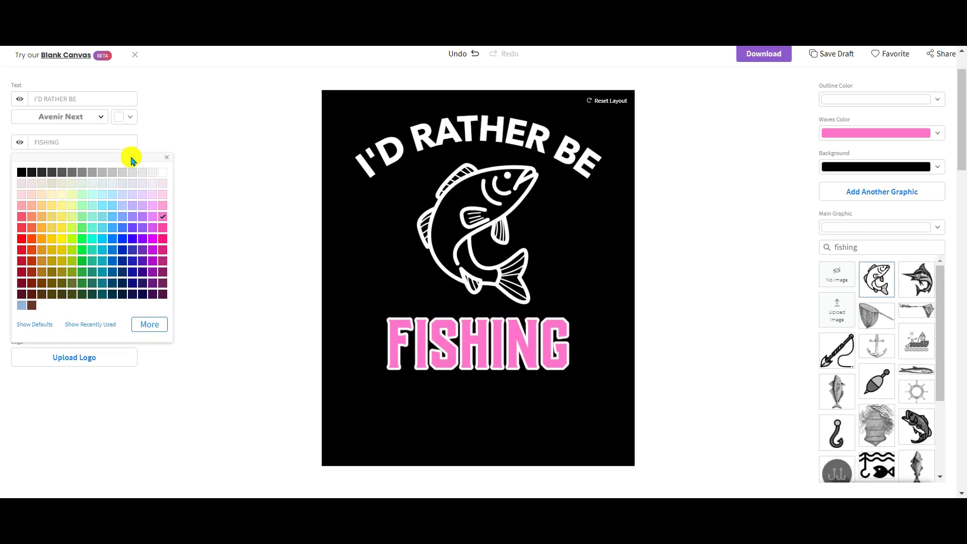
click(238, 165)
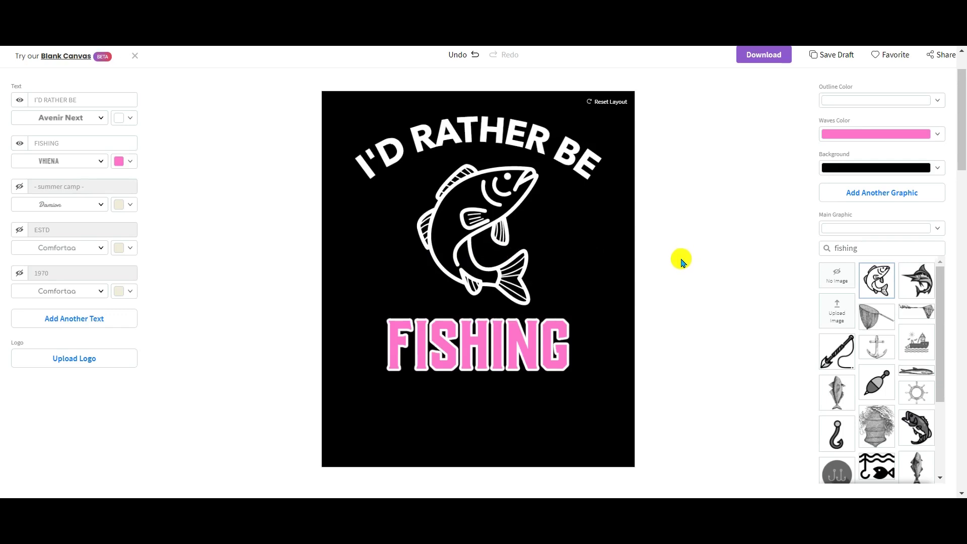
scroll(690, 265, up, 2)
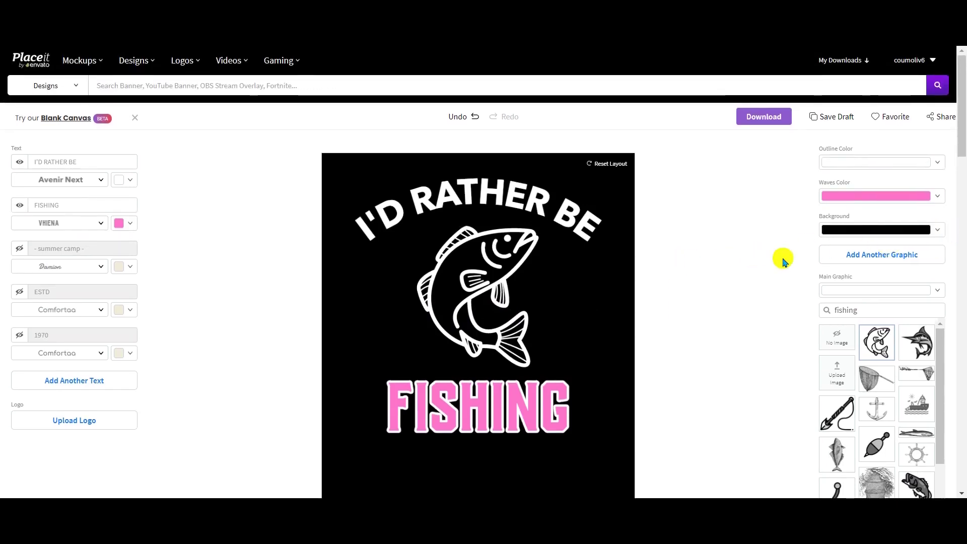
scroll(781, 257, down, 1)
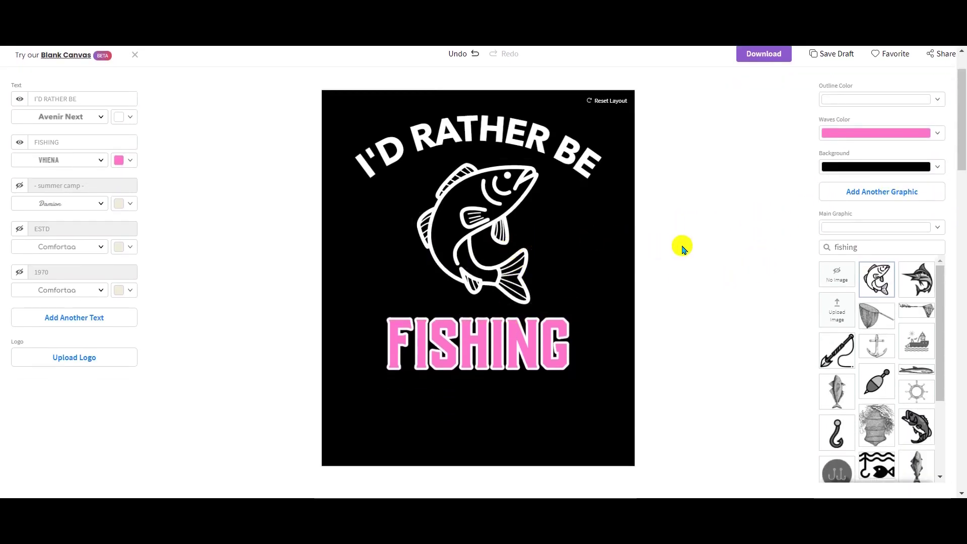
click(520, 222)
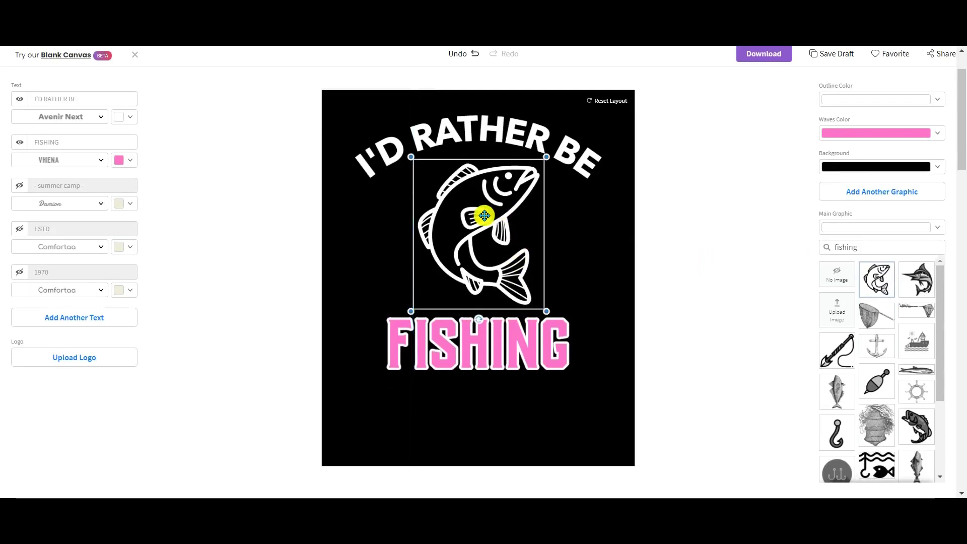
drag(492, 216, 493, 216)
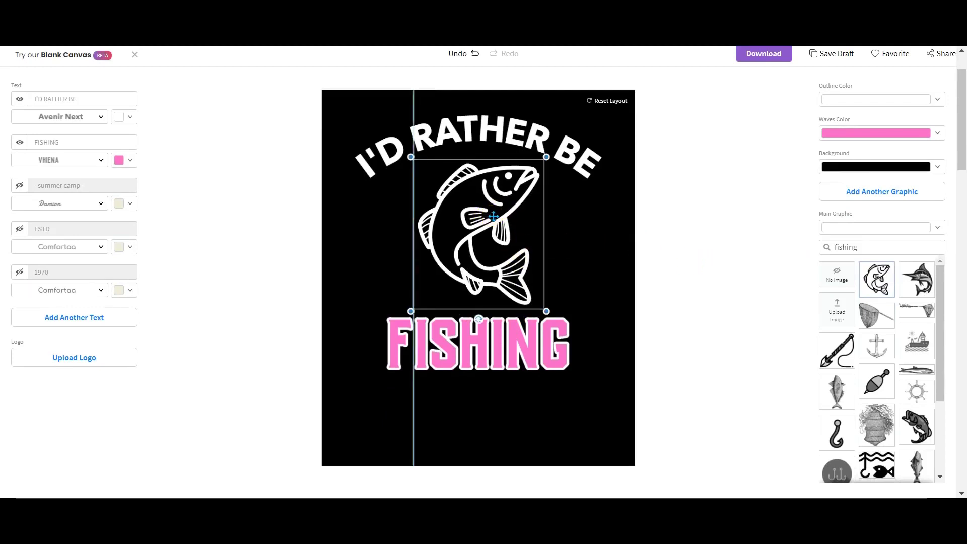
click(719, 223)
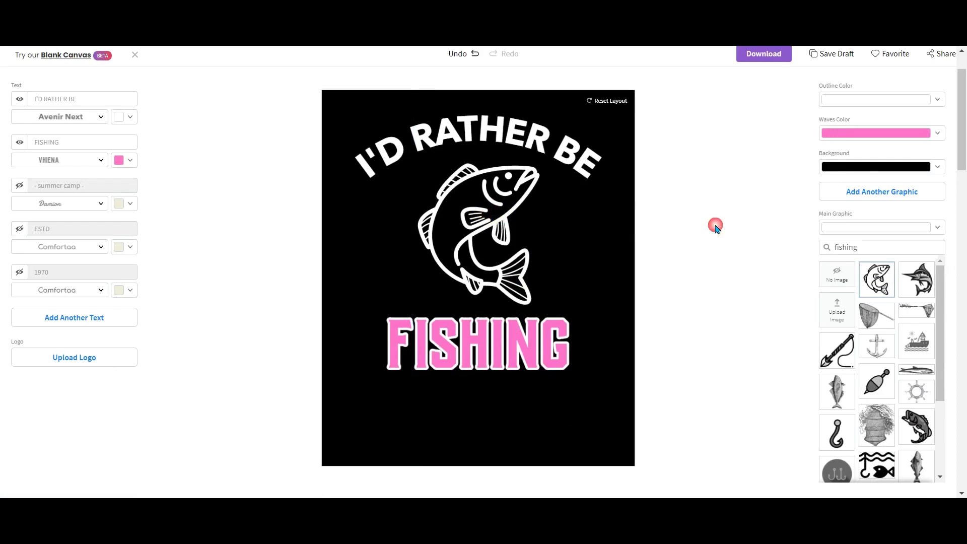
scroll(884, 343, down, 5)
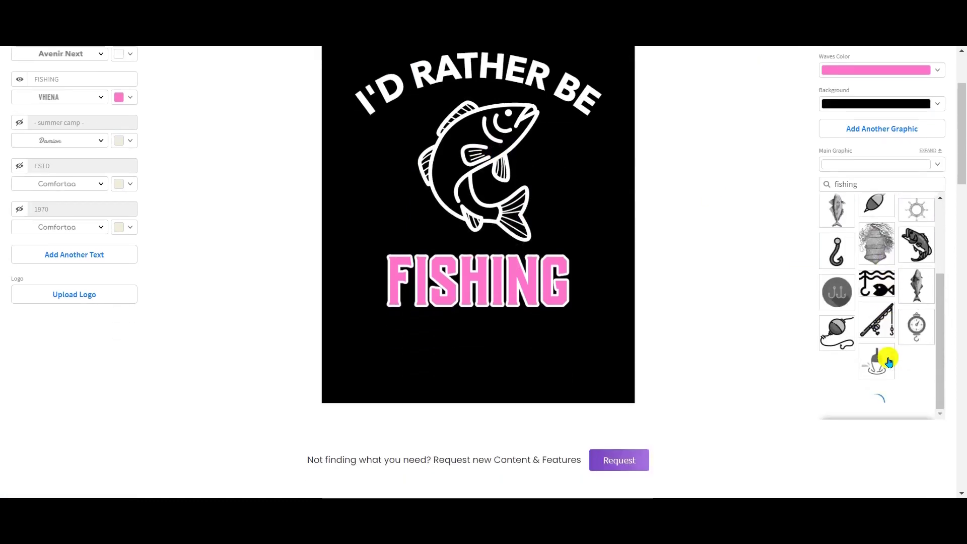
scroll(883, 337, up, 6)
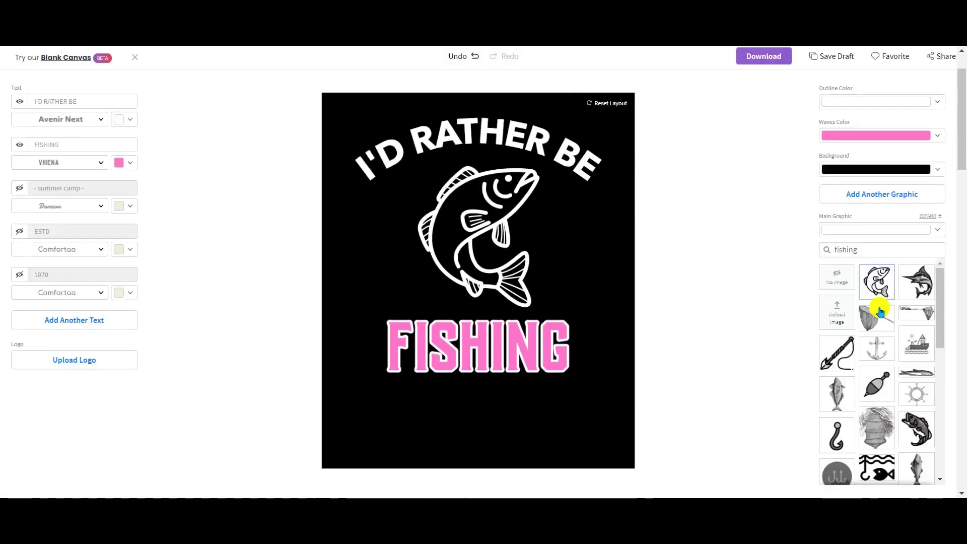
scroll(880, 312, up, 1)
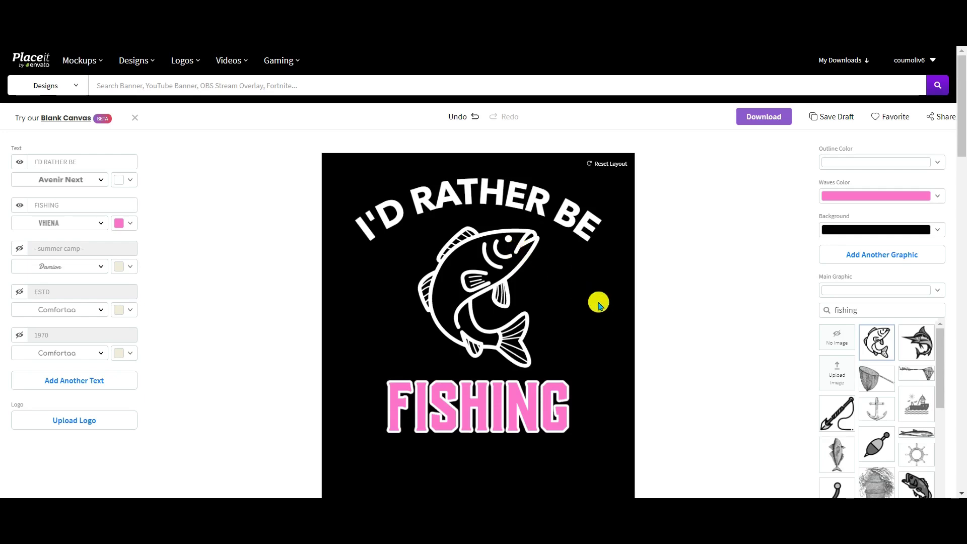
Make the background transparent and download the pink FISHING design.
scroll(659, 317, down, 3)
scroll(664, 319, up, 3)
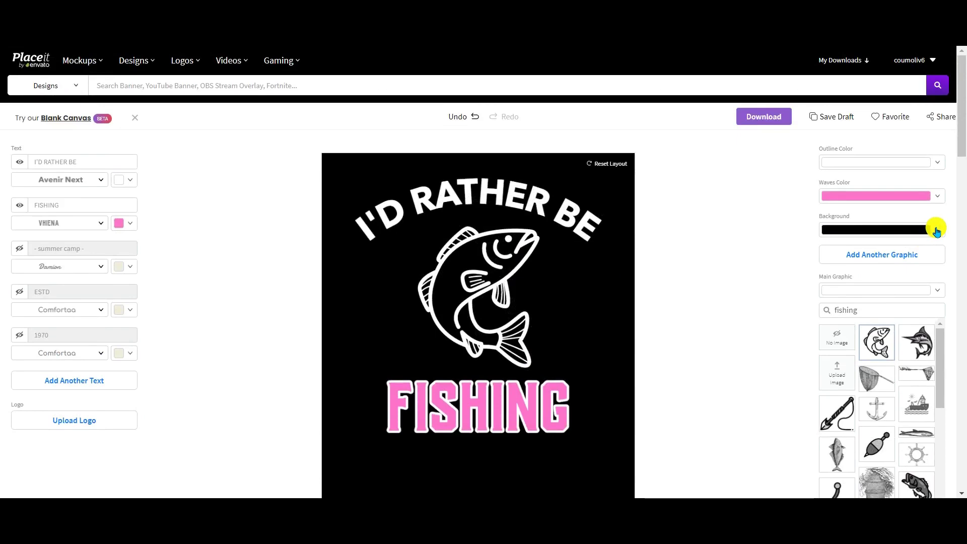
click(937, 231)
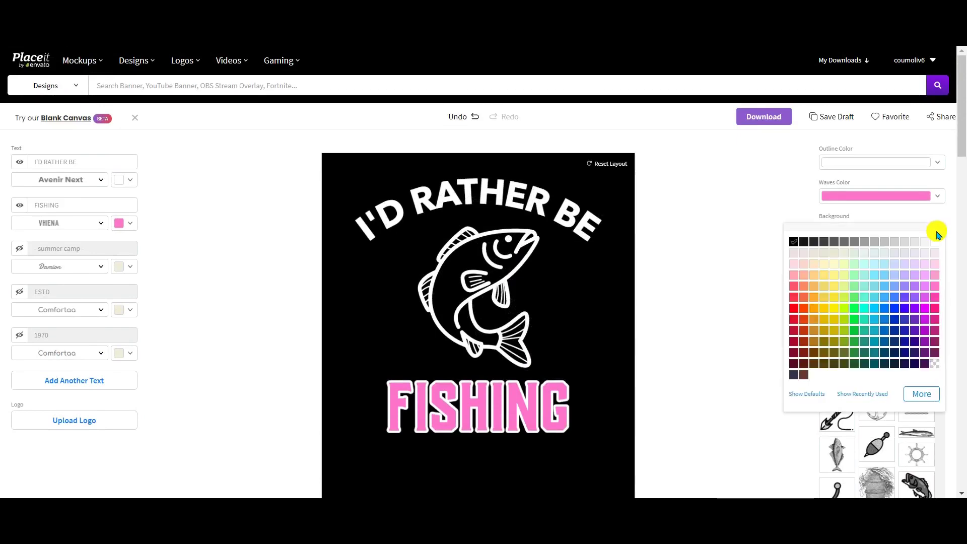
click(700, 254)
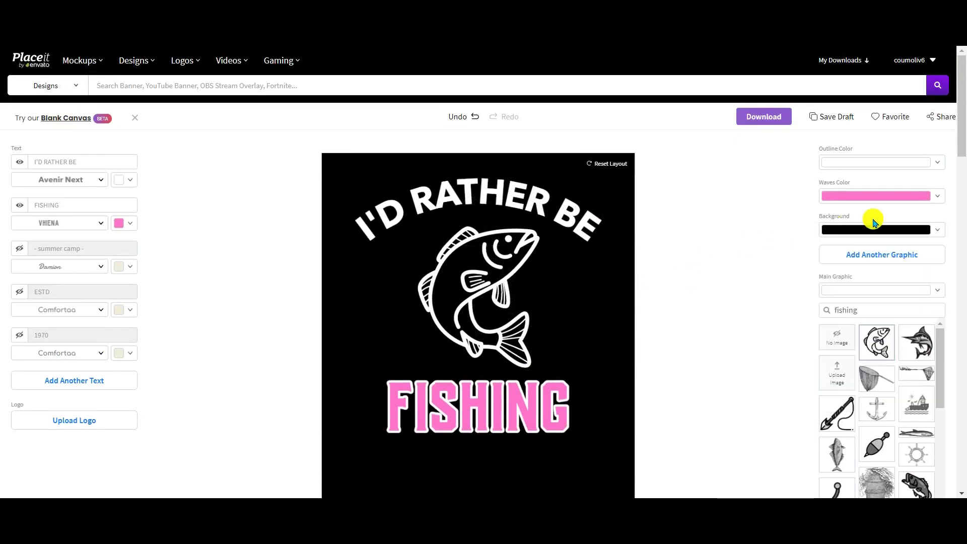
click(936, 231)
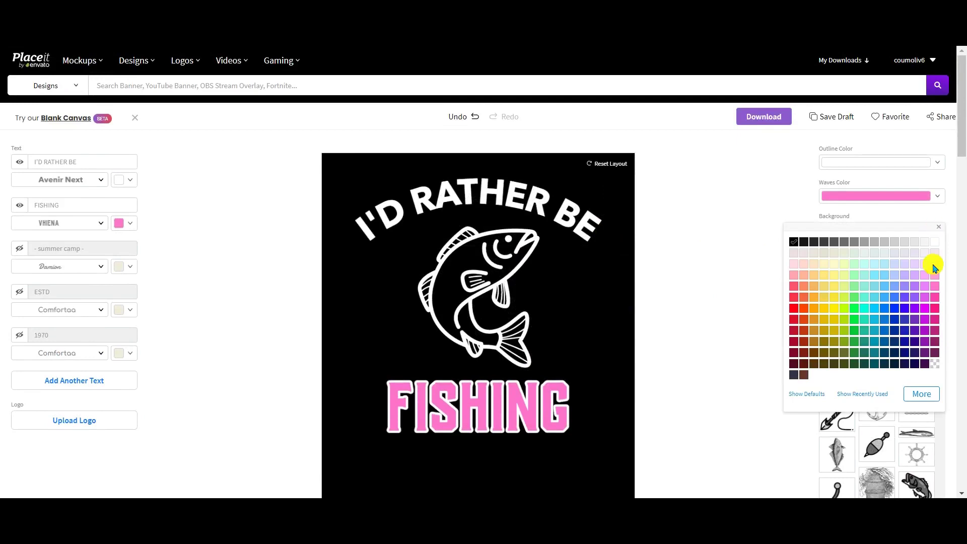
click(935, 368)
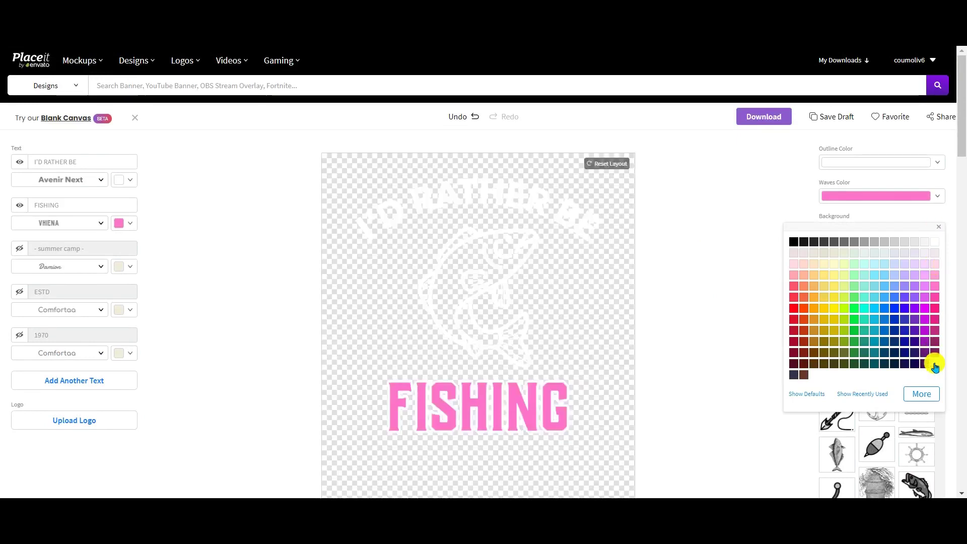
click(709, 324)
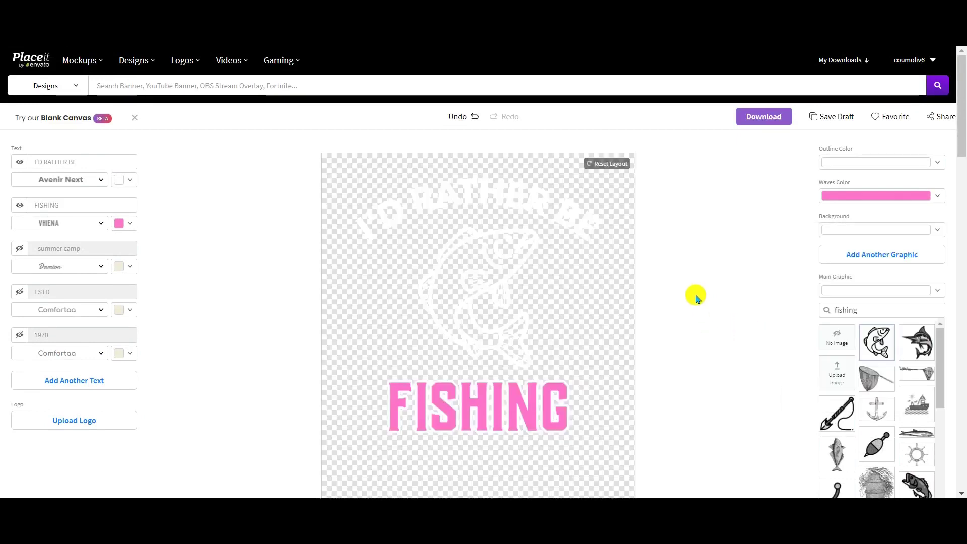
click(757, 127)
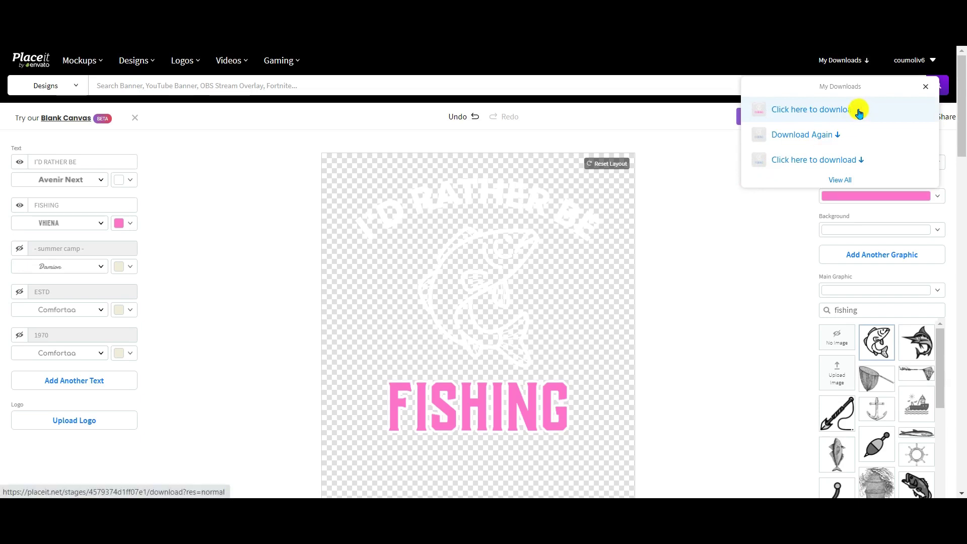
Close the downloads list and set the background back to black.
click(721, 244)
click(939, 231)
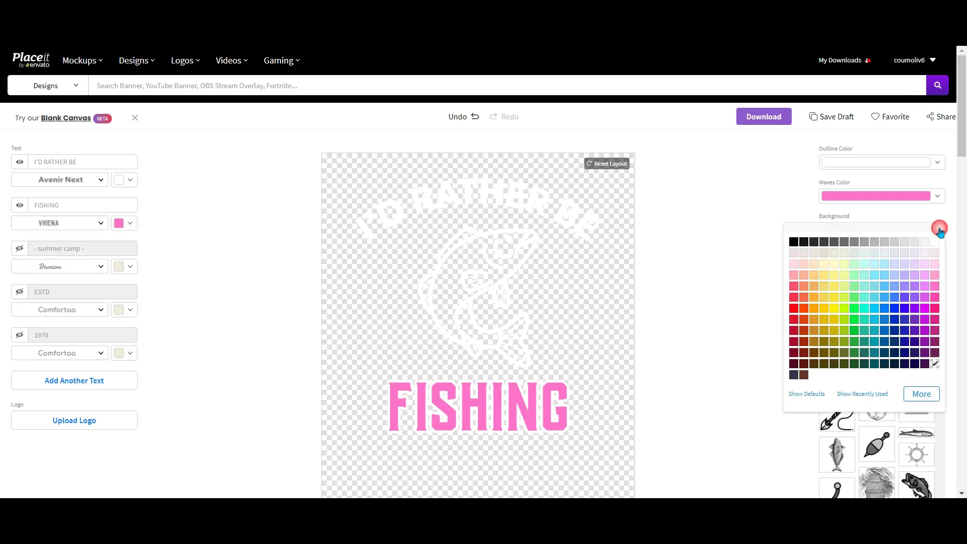
click(795, 243)
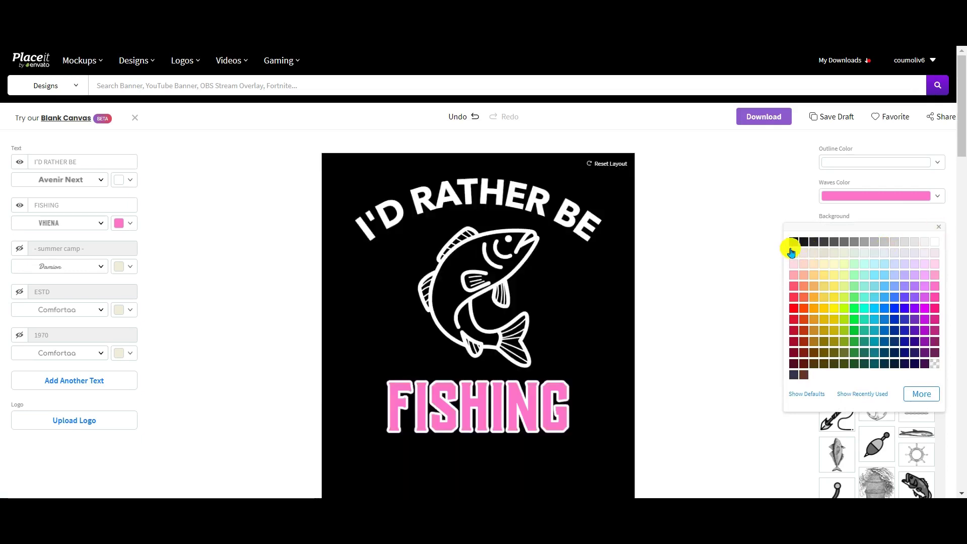
click(471, 278)
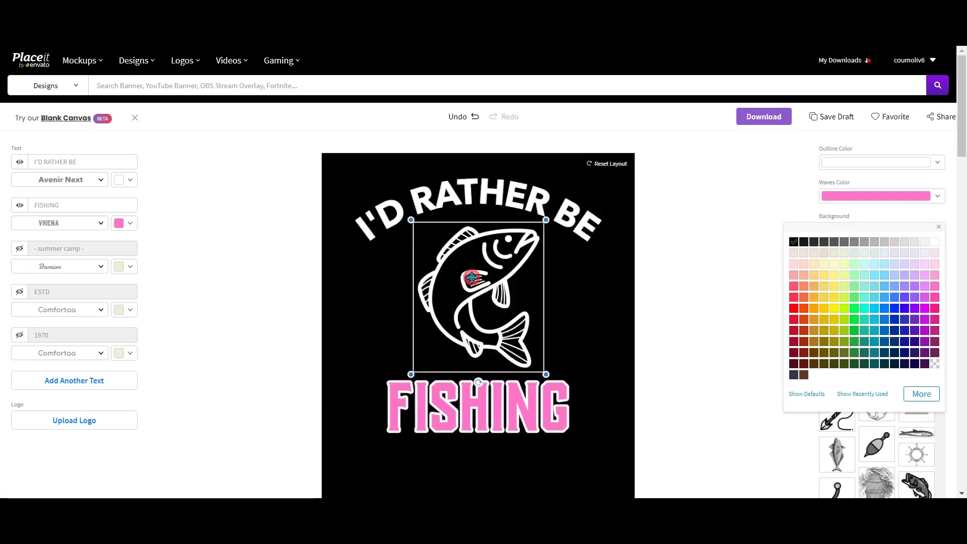
click(695, 330)
scroll(739, 384, down, 1)
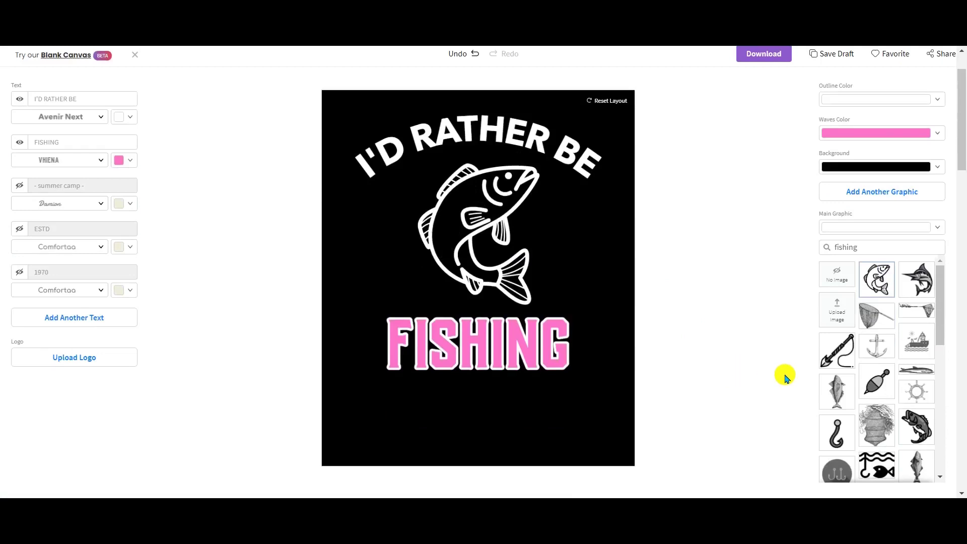
Use the realistic engraved fish as main graphic, enlarged and centred between the two text lines.
scroll(883, 367, down, 1)
scroll(919, 398, down, 5)
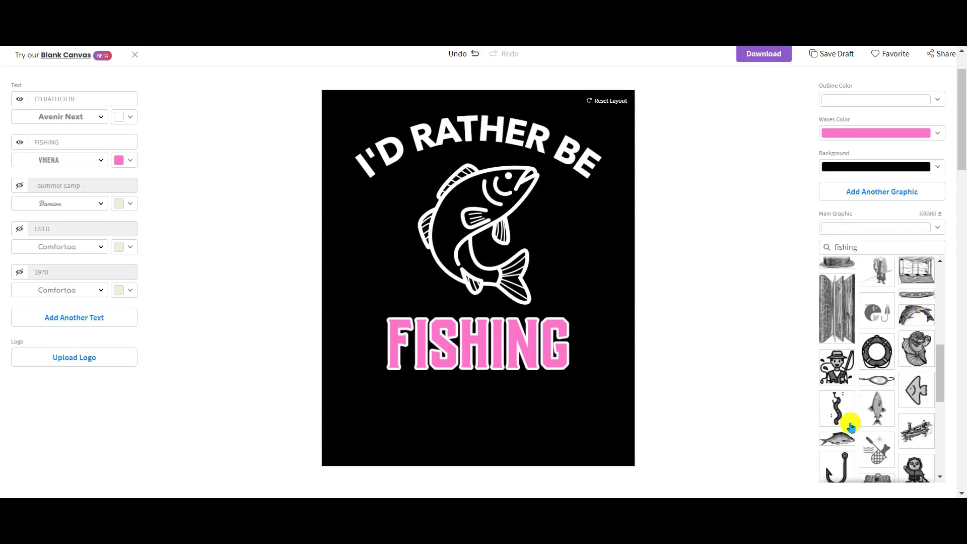
click(842, 439)
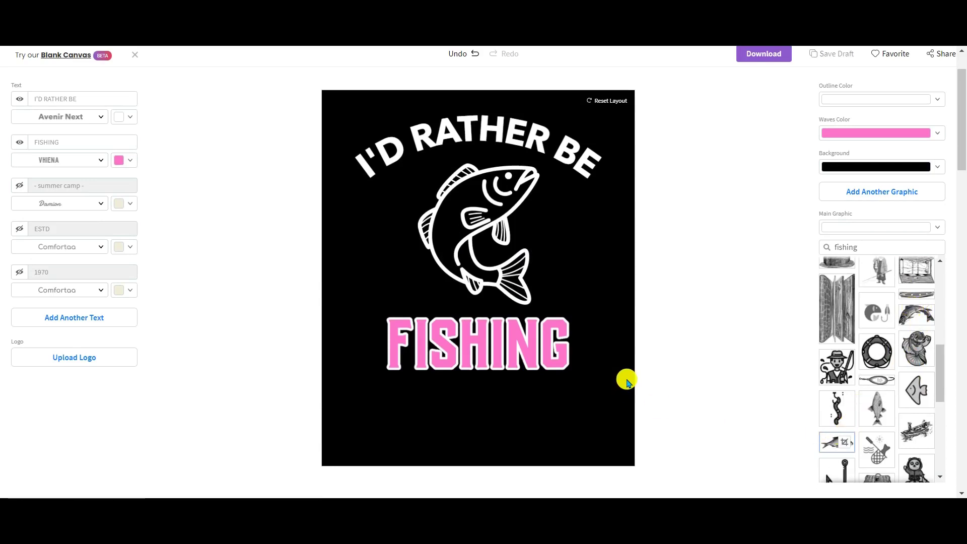
drag(486, 189, 472, 210)
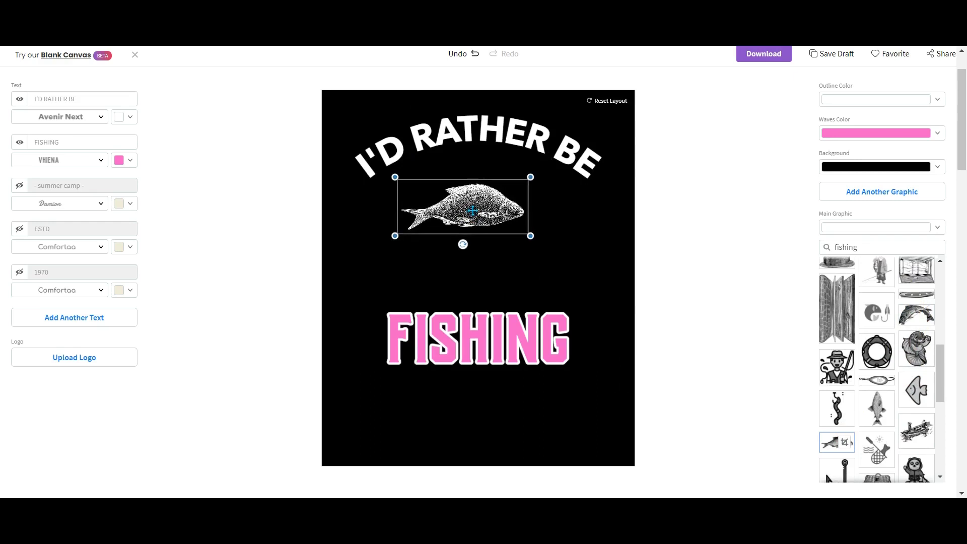
drag(530, 235, 594, 271)
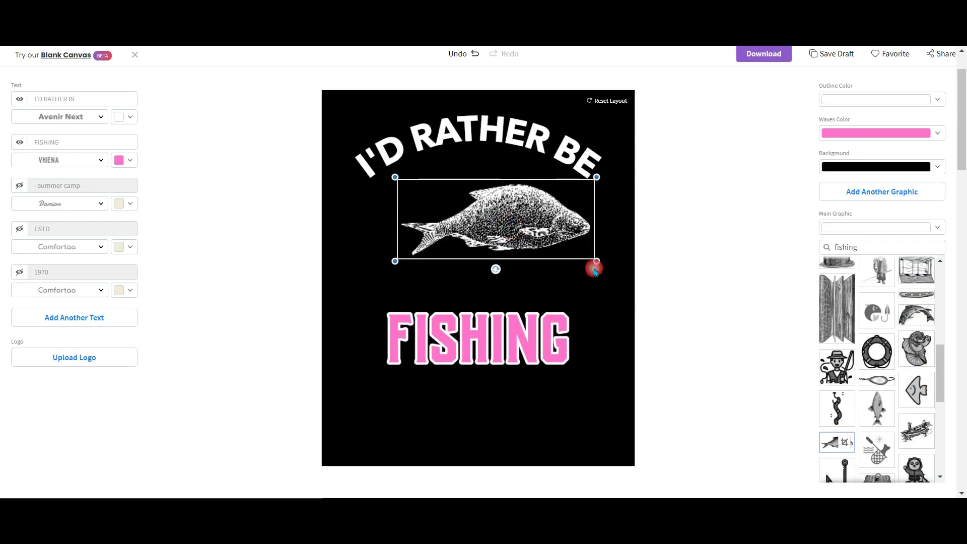
drag(531, 224, 513, 233)
click(695, 238)
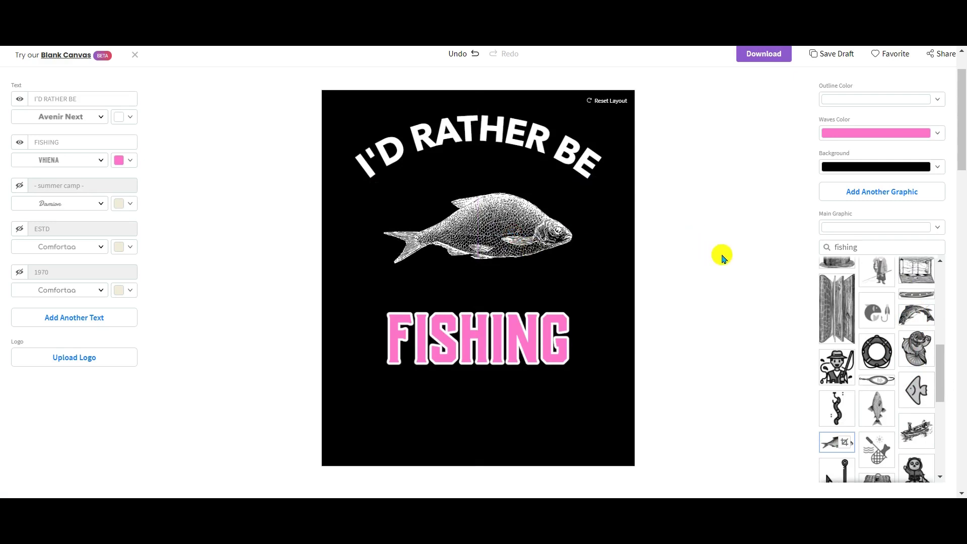
scroll(873, 388, down, 2)
scroll(873, 388, down, 4)
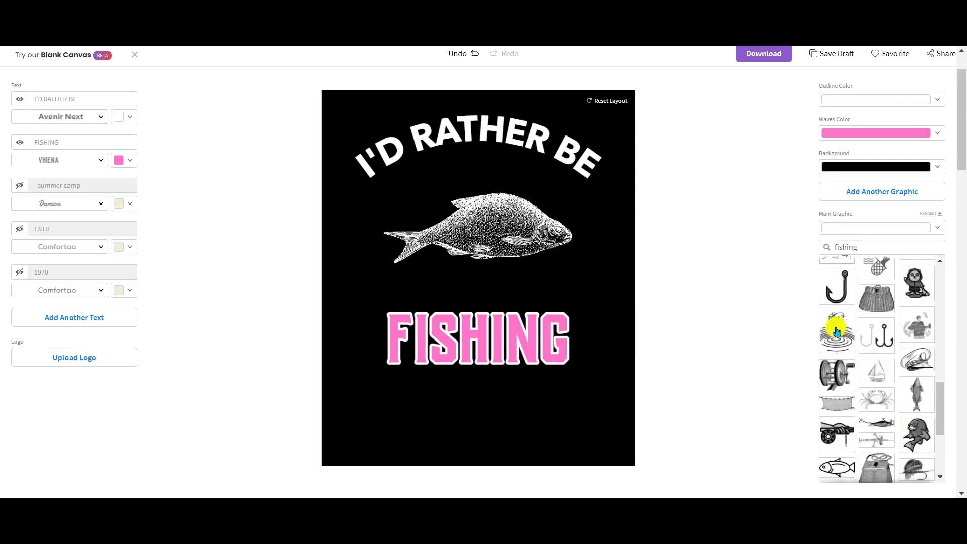
Swap in the fish leaping from rippling water and enlarge it.
click(834, 327)
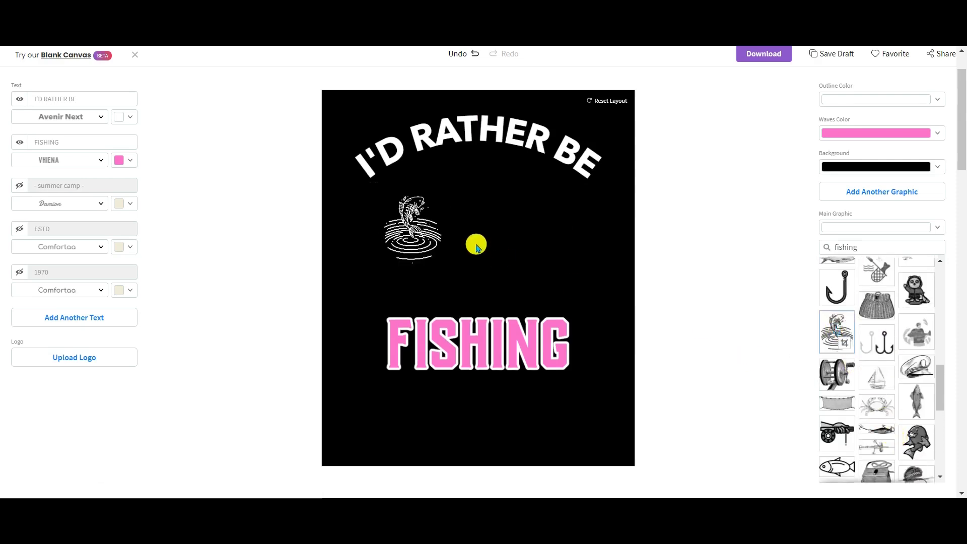
click(433, 226)
drag(447, 272, 500, 334)
drag(449, 252, 484, 235)
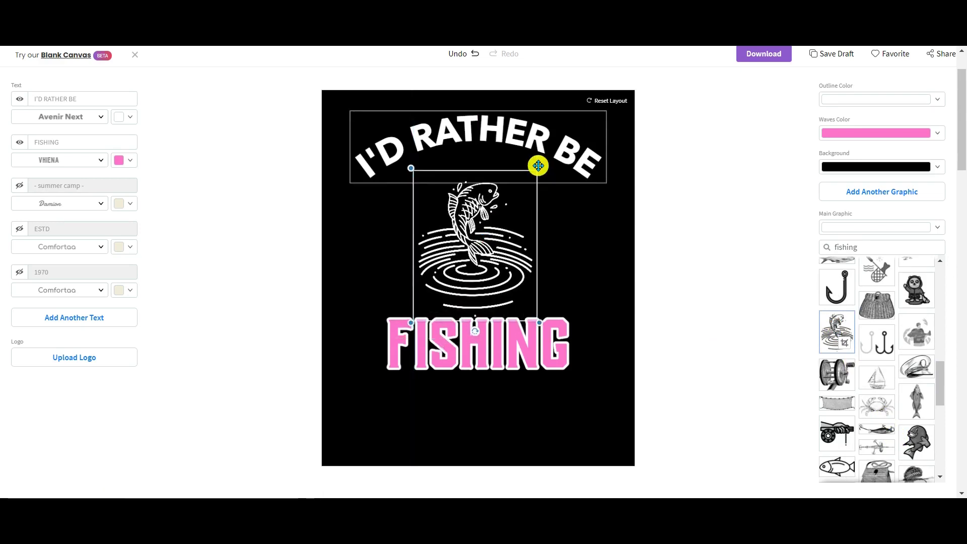
Lower the pink FISHING text, then enlarge and re-centre the leaping fish above it.
drag(479, 348, 478, 391)
click(482, 249)
drag(482, 249, 482, 265)
drag(539, 185, 567, 155)
drag(487, 205, 470, 227)
click(477, 362)
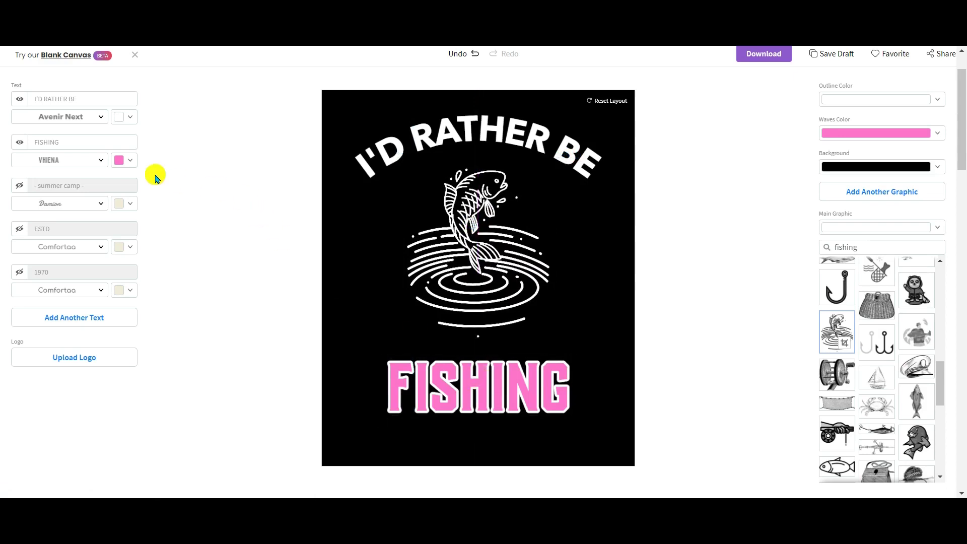
click(126, 160)
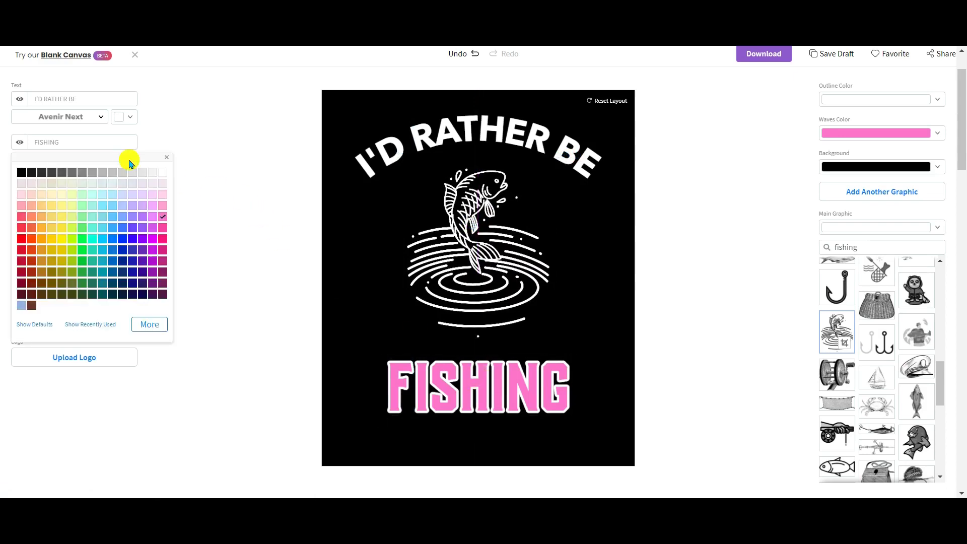
Fill the FISHING text black and nudge it up along the centre guide.
click(23, 175)
click(489, 392)
drag(489, 392, 480, 385)
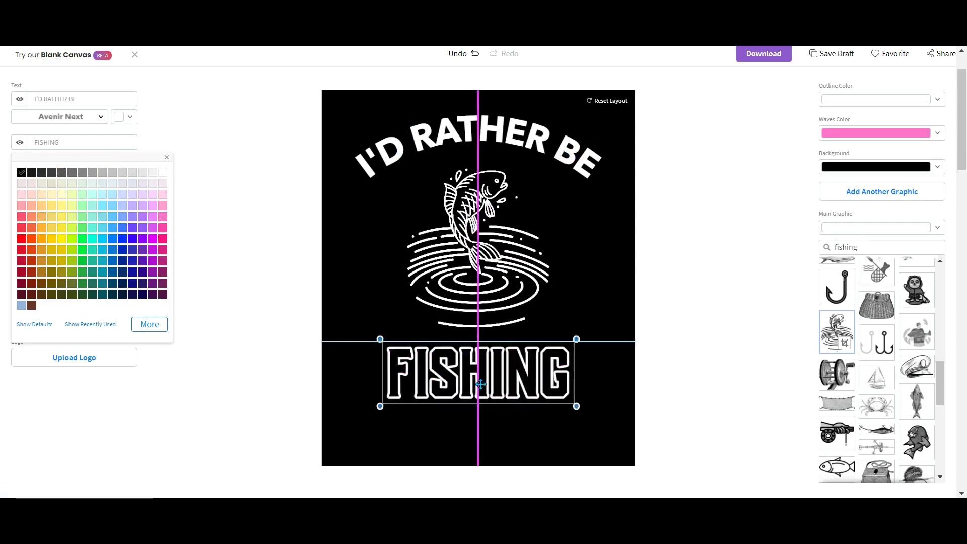
click(572, 321)
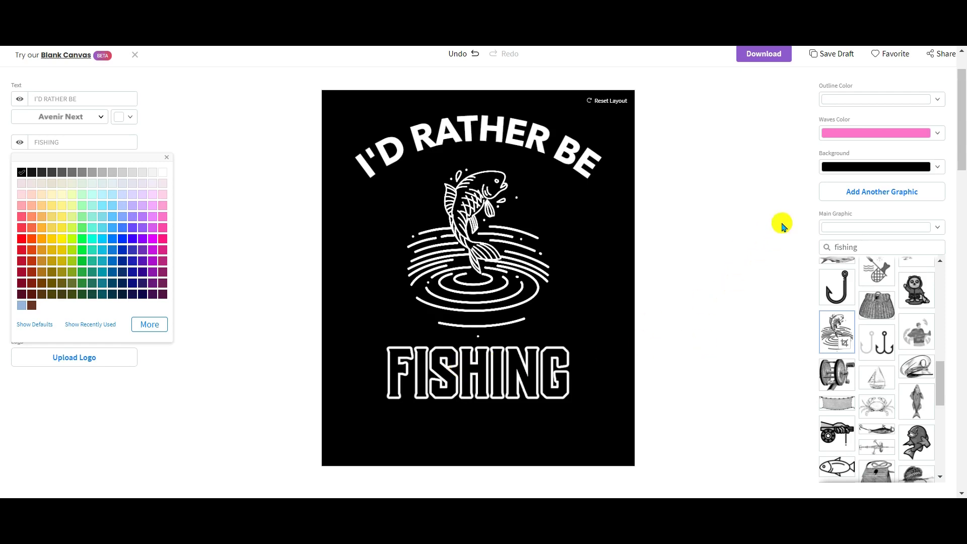
click(932, 168)
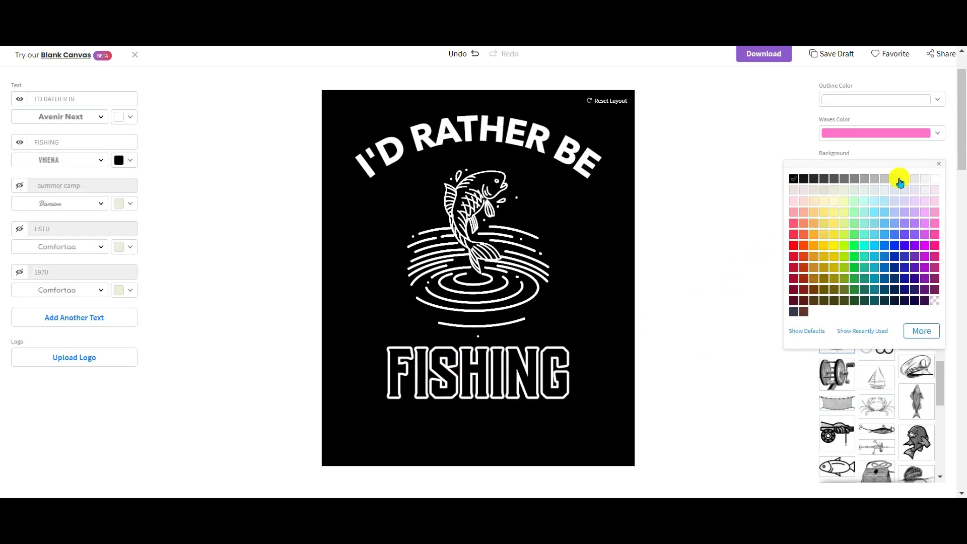
Download the black-and-white design with a transparent background and open the full downloads list.
click(935, 302)
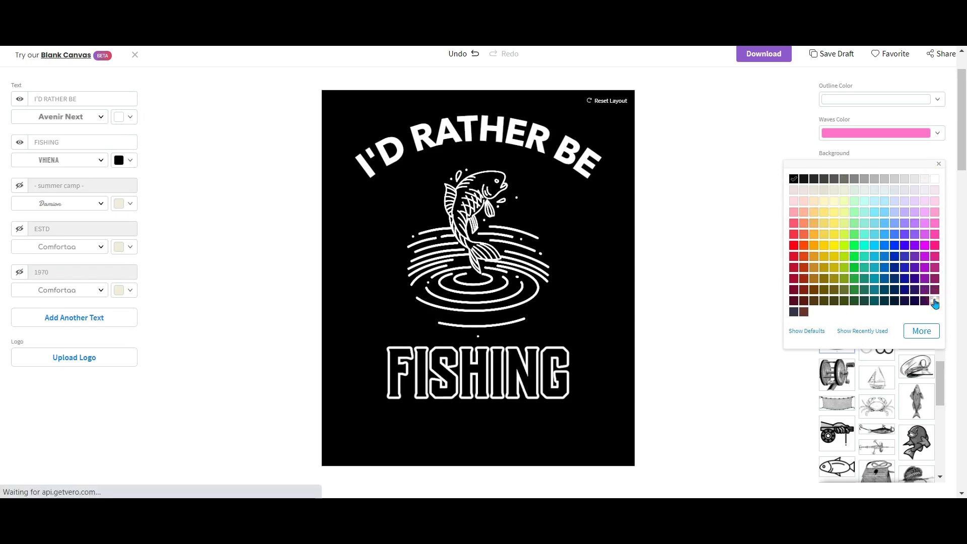
click(708, 270)
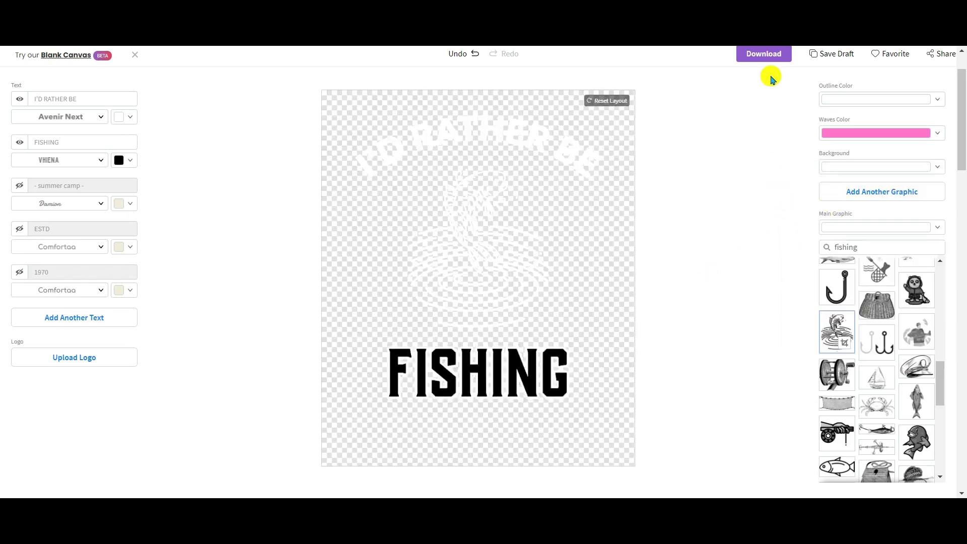
scroll(755, 96, up, 2)
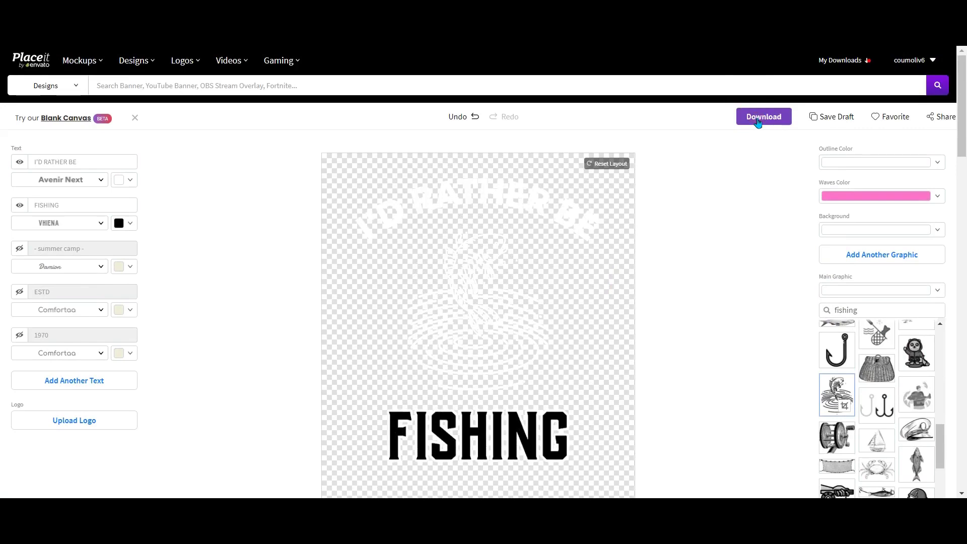
click(742, 209)
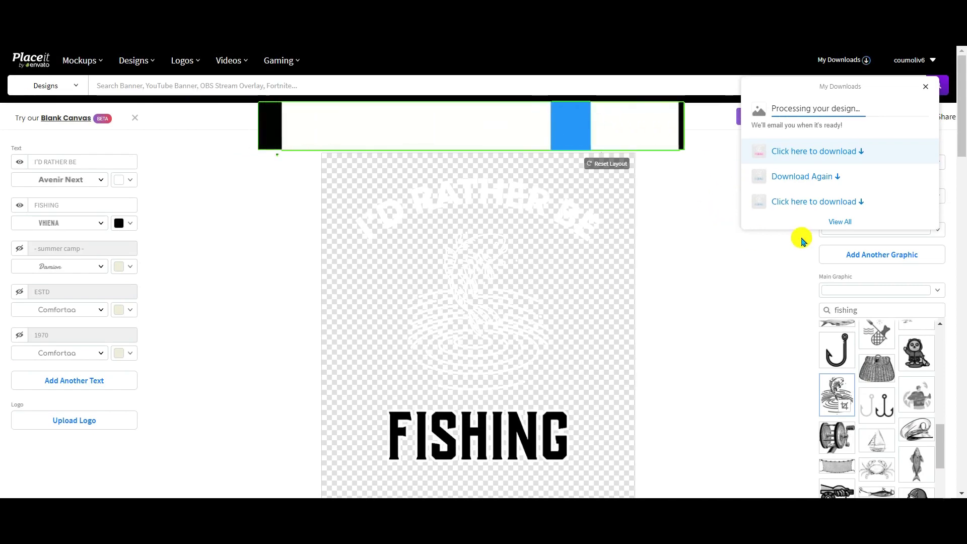
click(834, 224)
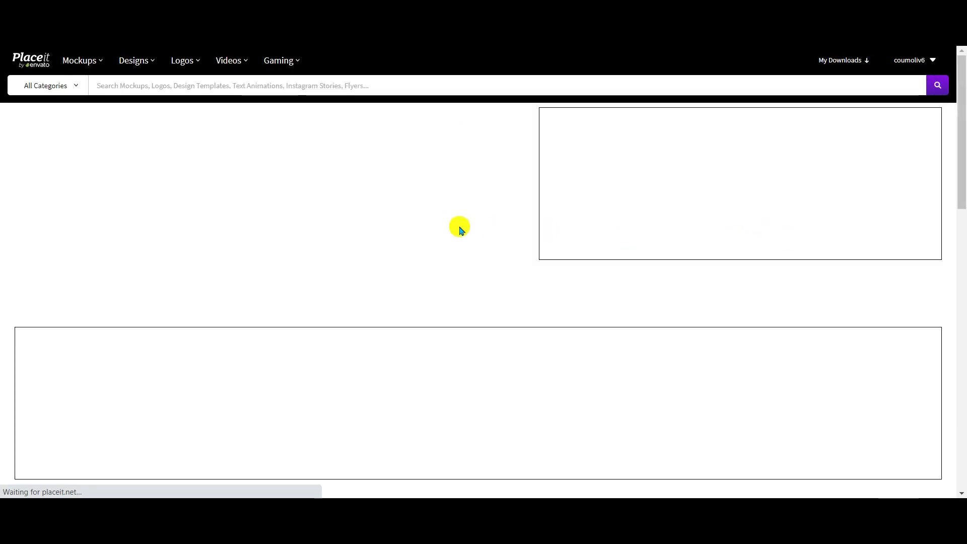
click(268, 289)
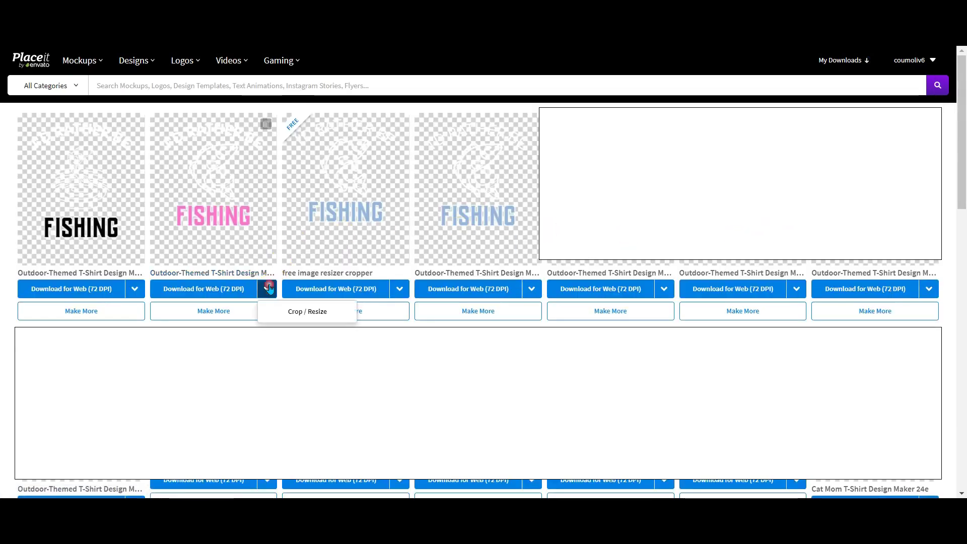
Resize the pink FISHING design to 4500×5400 px in the Free Image Cropper and download it.
click(298, 315)
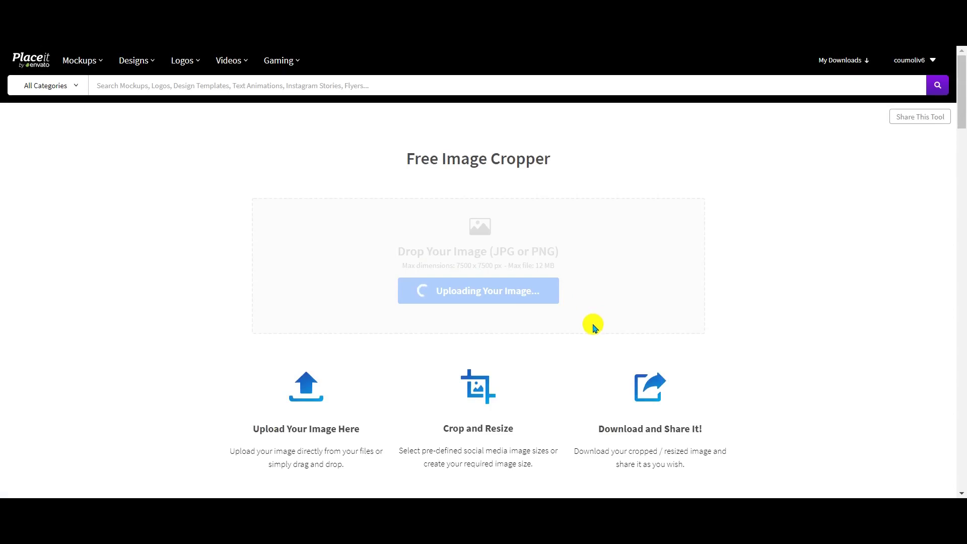
scroll(600, 322, down, 4)
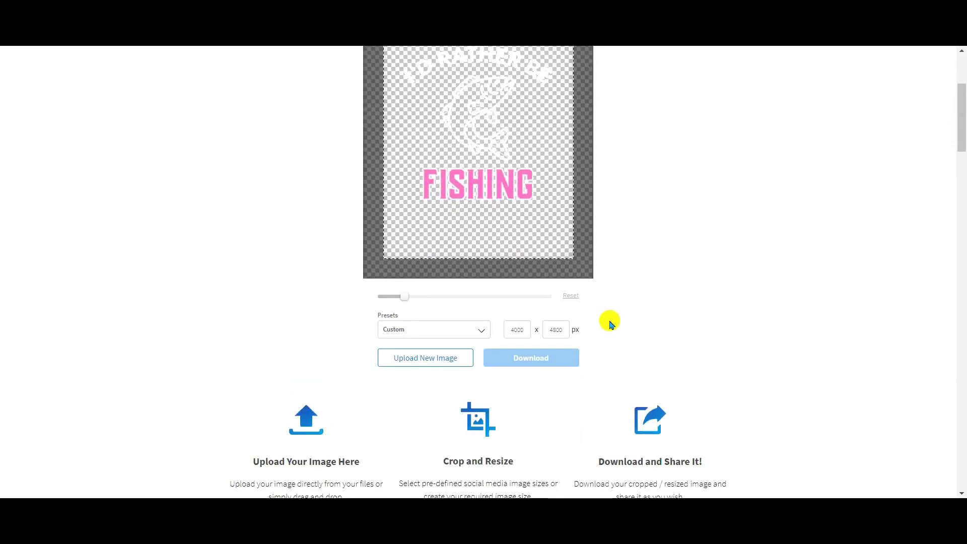
double_click(508, 330)
text(45)
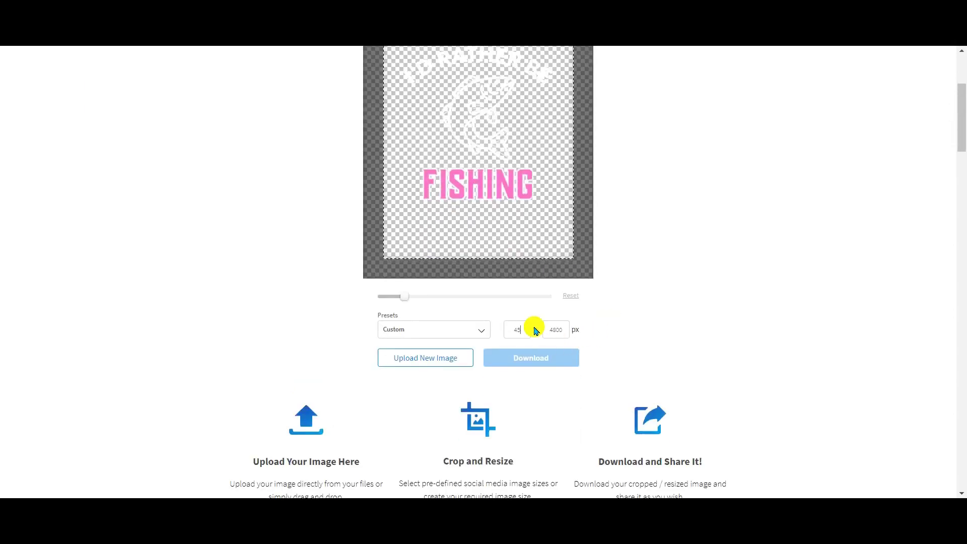
text(00)
double_click(550, 329)
text(5400)
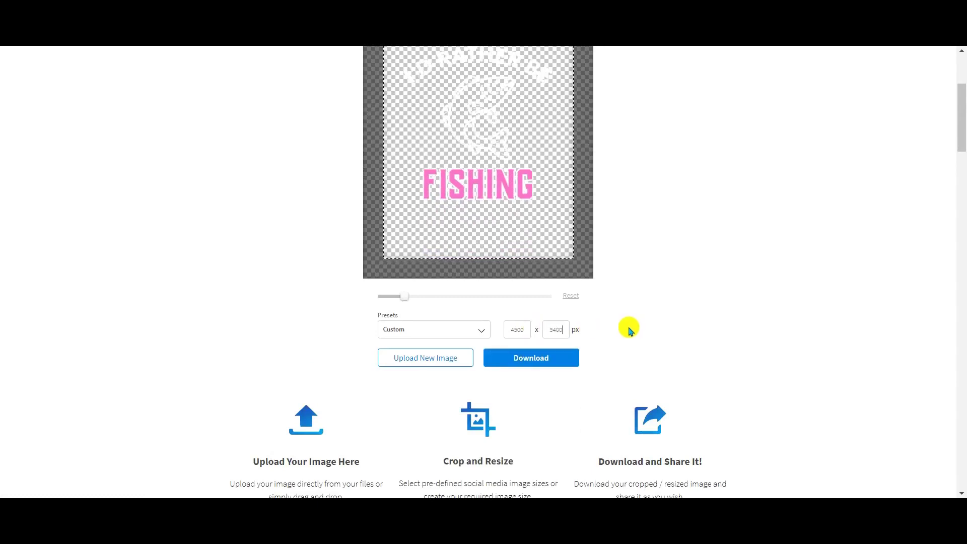
click(531, 358)
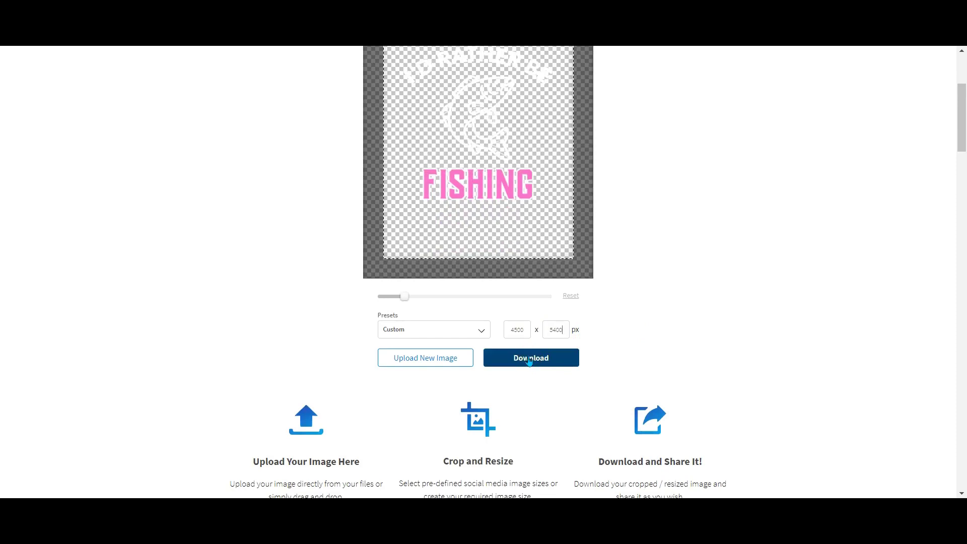
Bring up the full list of downloads with View All in My Downloads.
scroll(646, 333, up, 3)
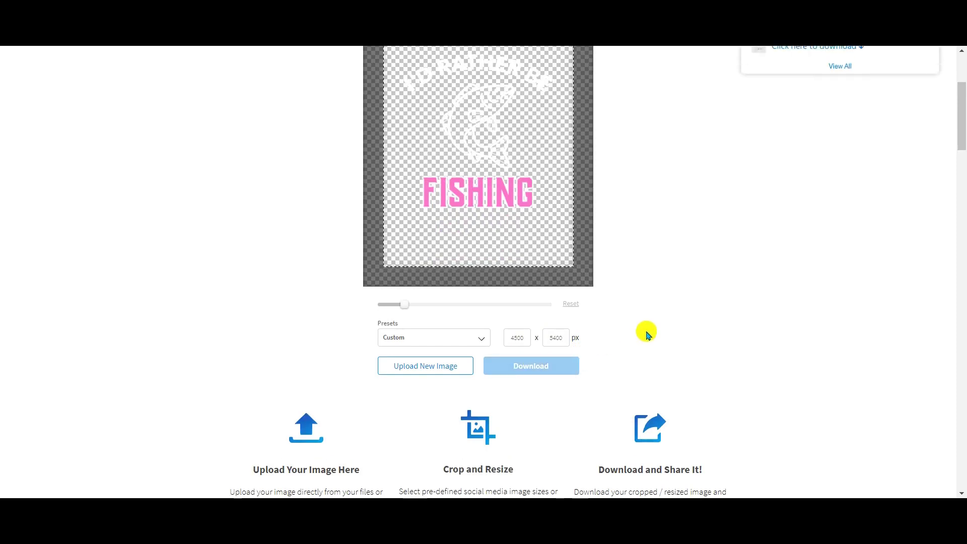
scroll(648, 330, up, 1)
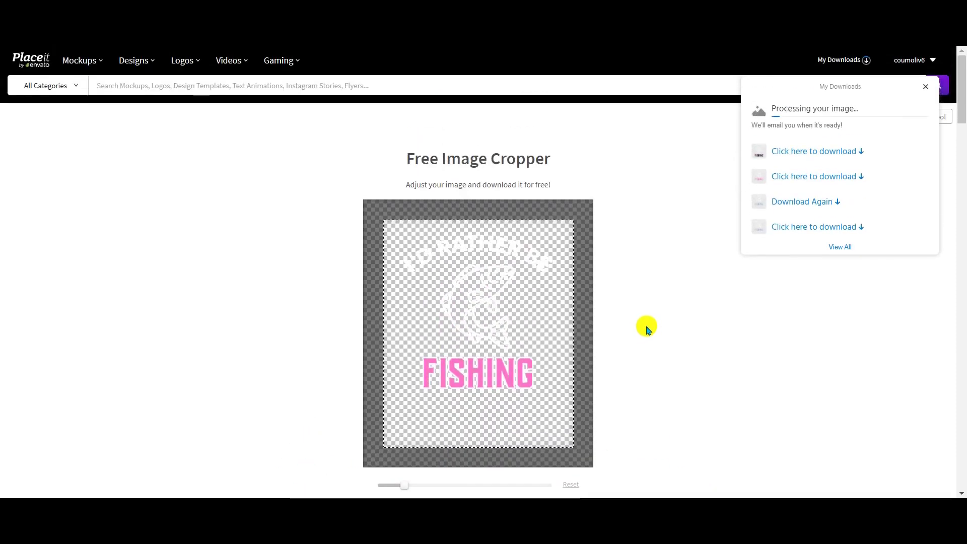
click(839, 247)
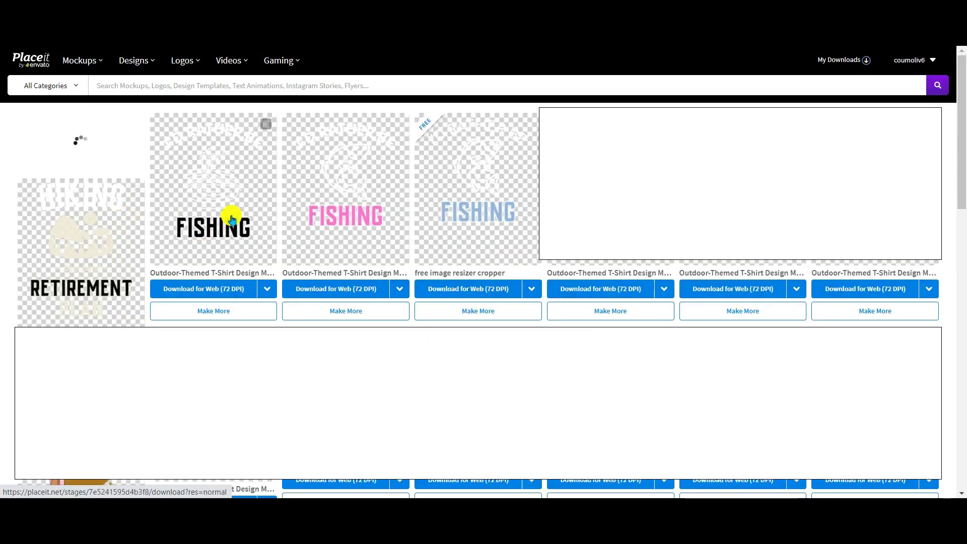
Open the black FISHING design in the image cropper, set it to 4500×5400 px, and download it.
click(267, 289)
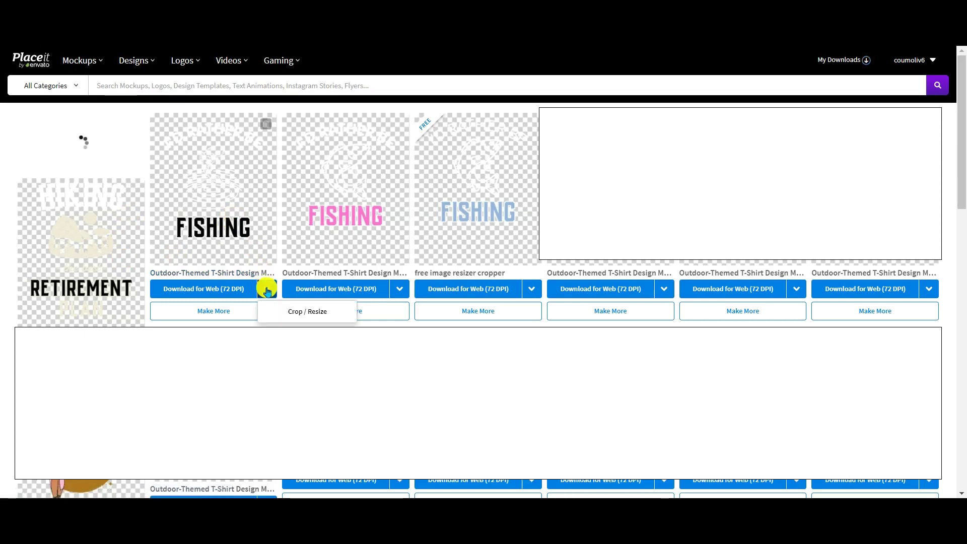
click(307, 312)
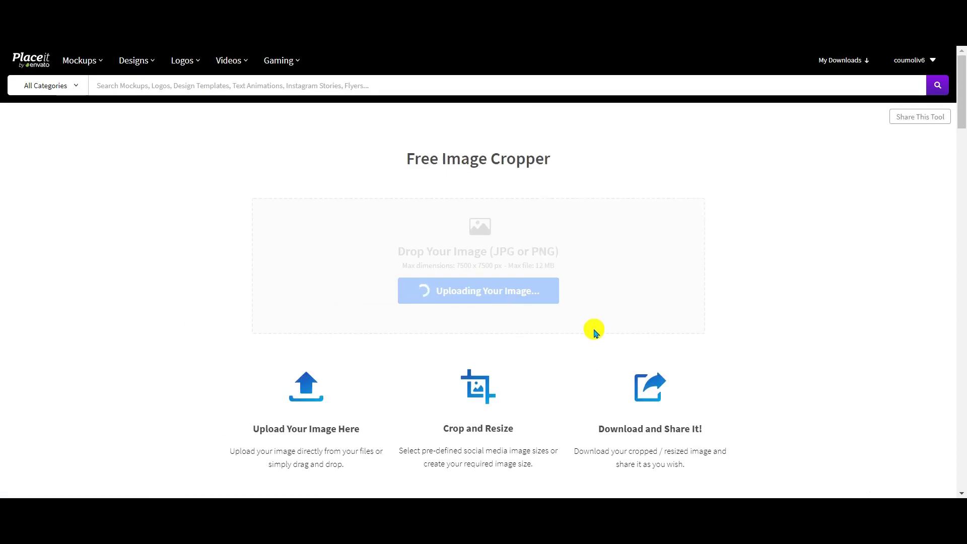
scroll(594, 330, down, 4)
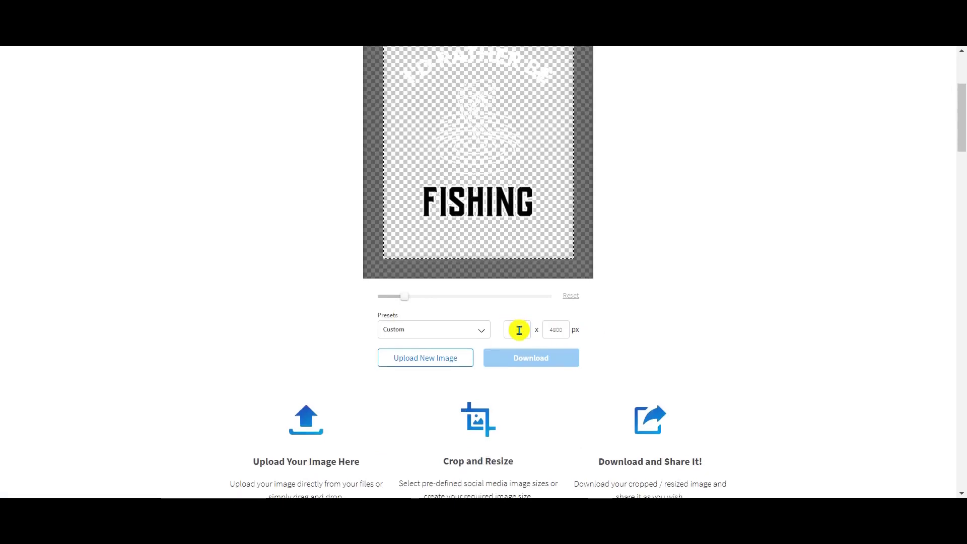
click(519, 330)
text(4500)
key(Tab)
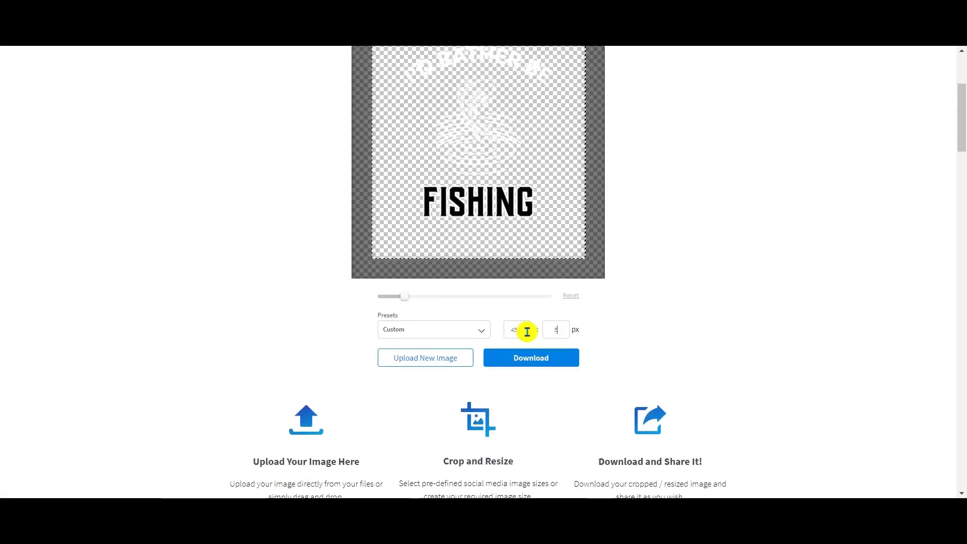
text(5400)
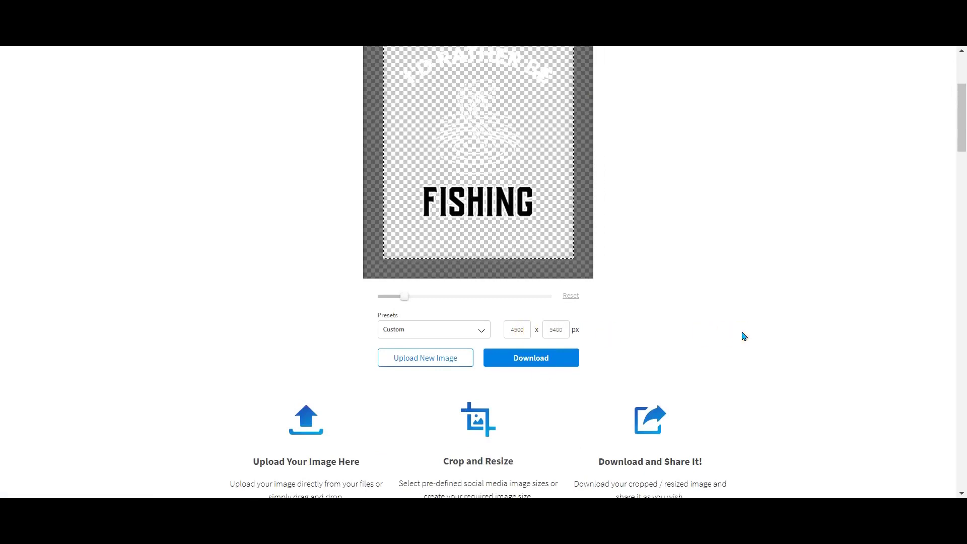
click(533, 359)
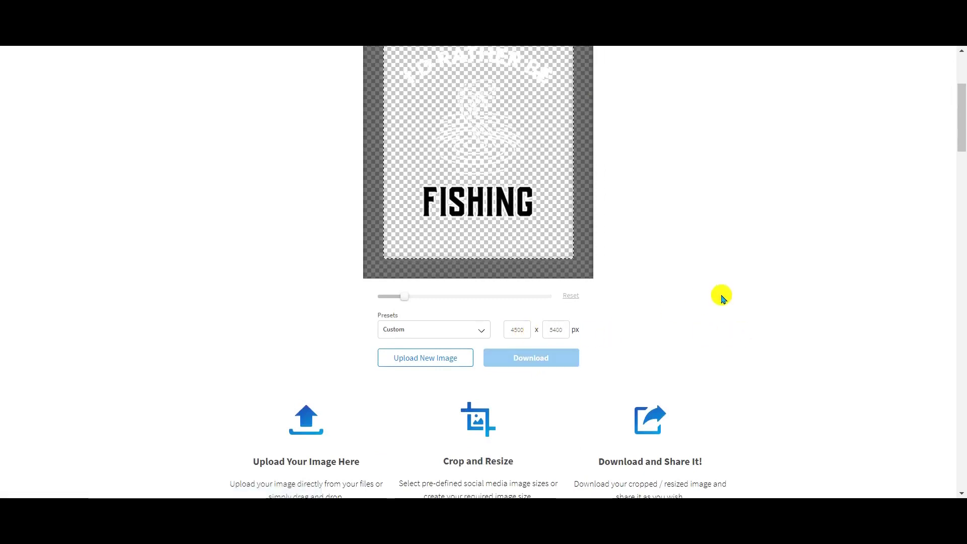
Download the finished resized black design and save the PNG into the Fishing folder.
scroll(720, 298, up, 4)
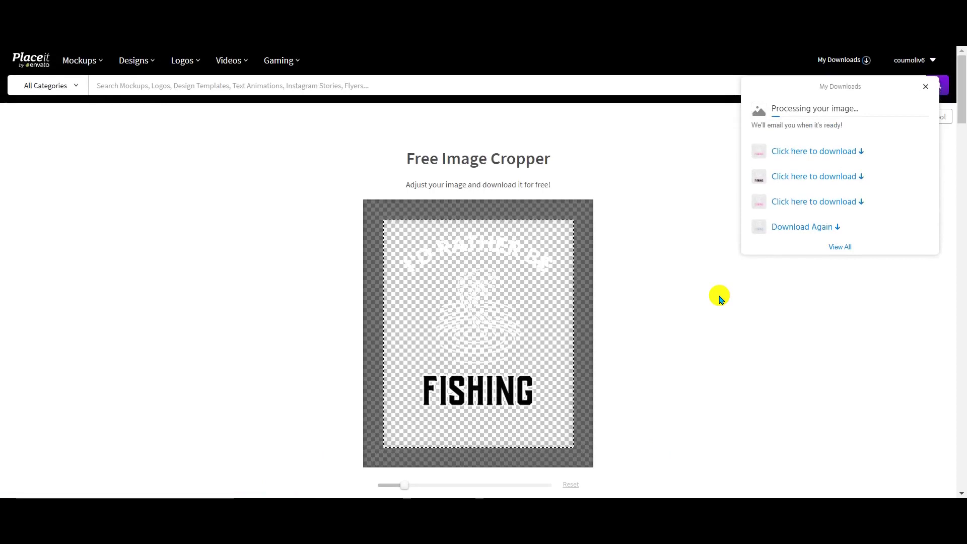
click(795, 152)
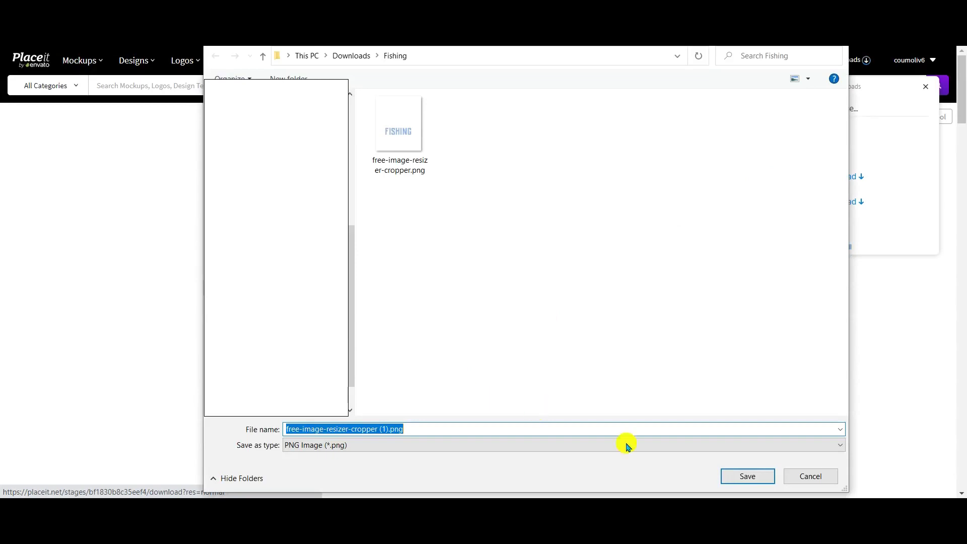
click(741, 476)
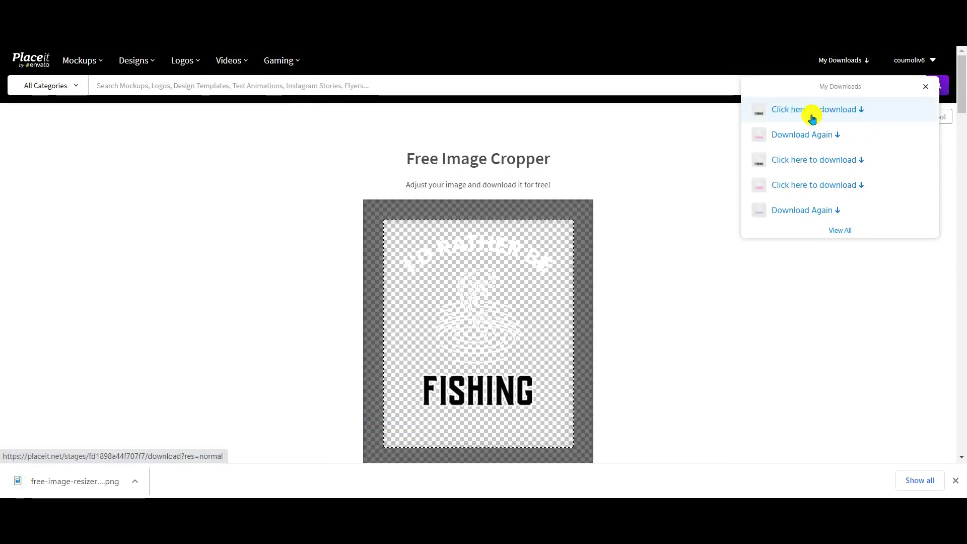
Save the next finished PNG to the Fishing folder and reveal free-image-resizer-cropper (2).png in its folder.
click(804, 112)
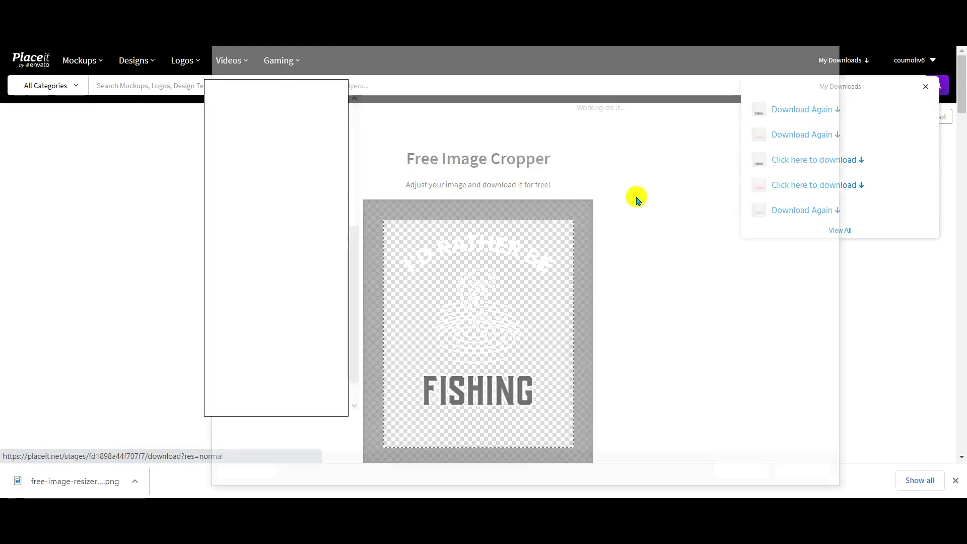
click(745, 477)
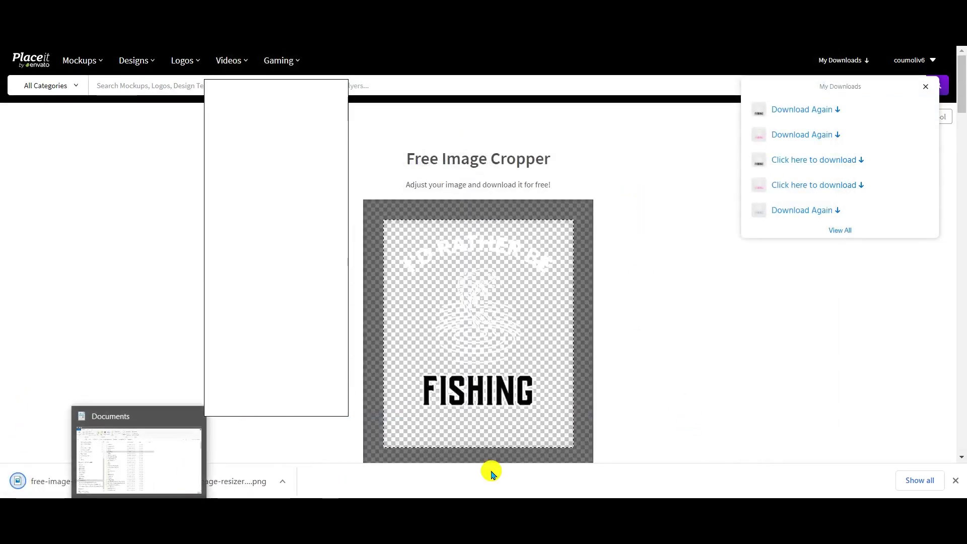
click(914, 479)
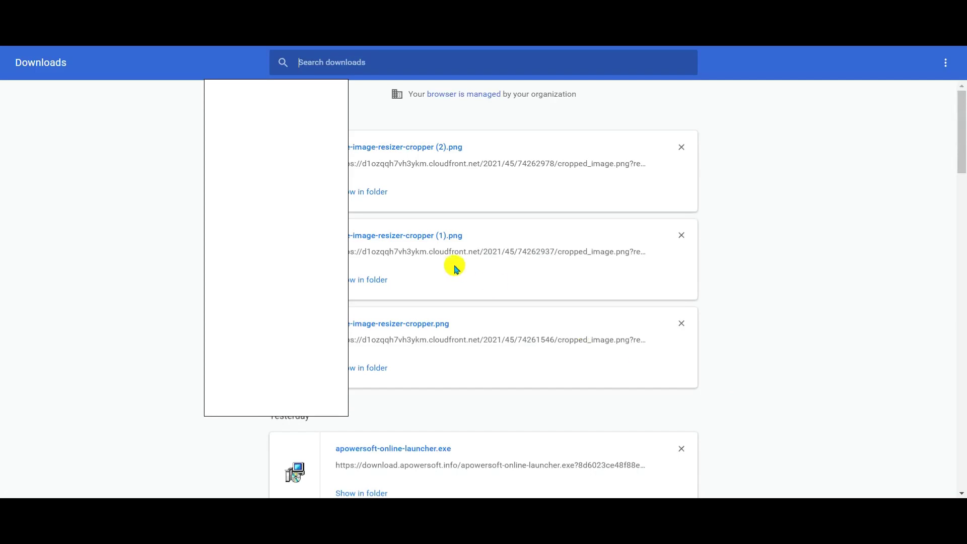
click(371, 191)
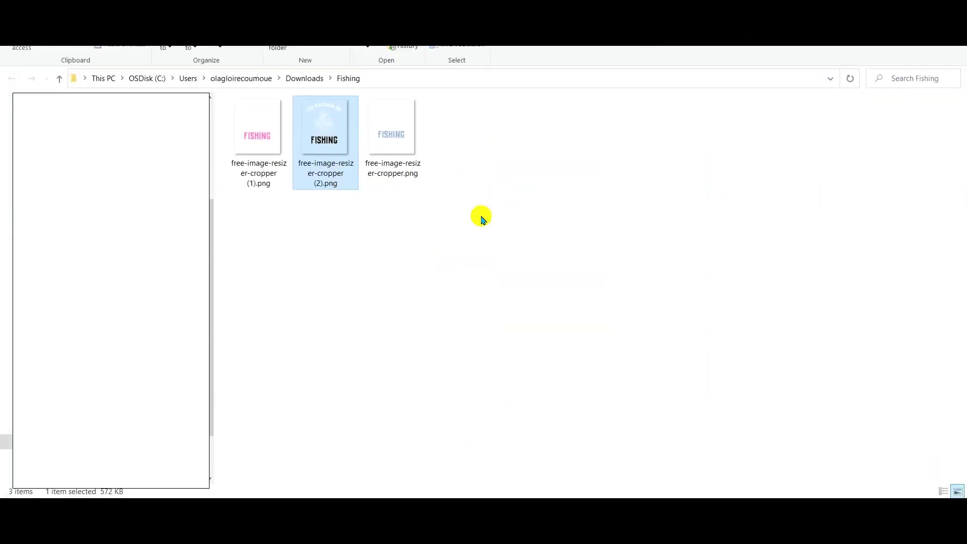
Open the pink design's PNG in Photos, step through to the blue FISHING design, and view it full screen.
click(485, 220)
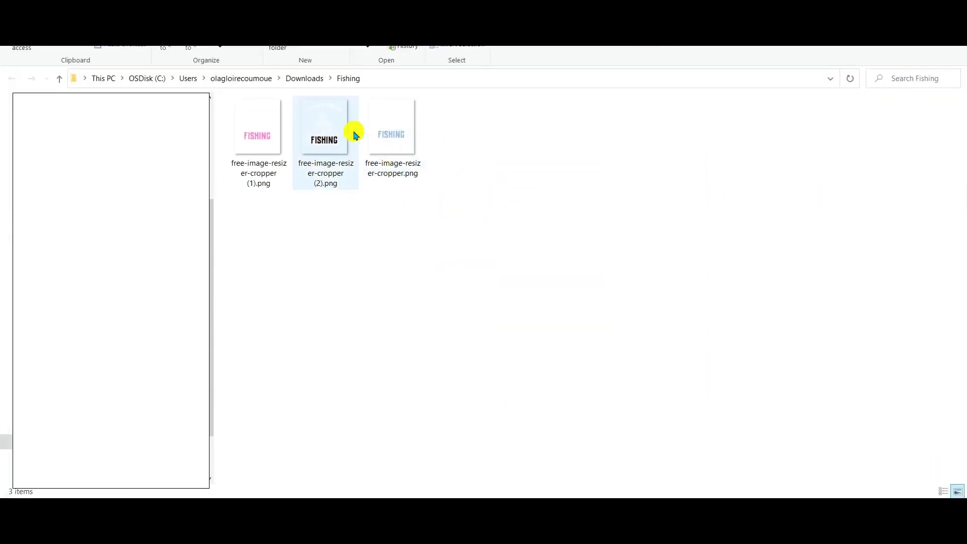
click(262, 130)
double_click(262, 130)
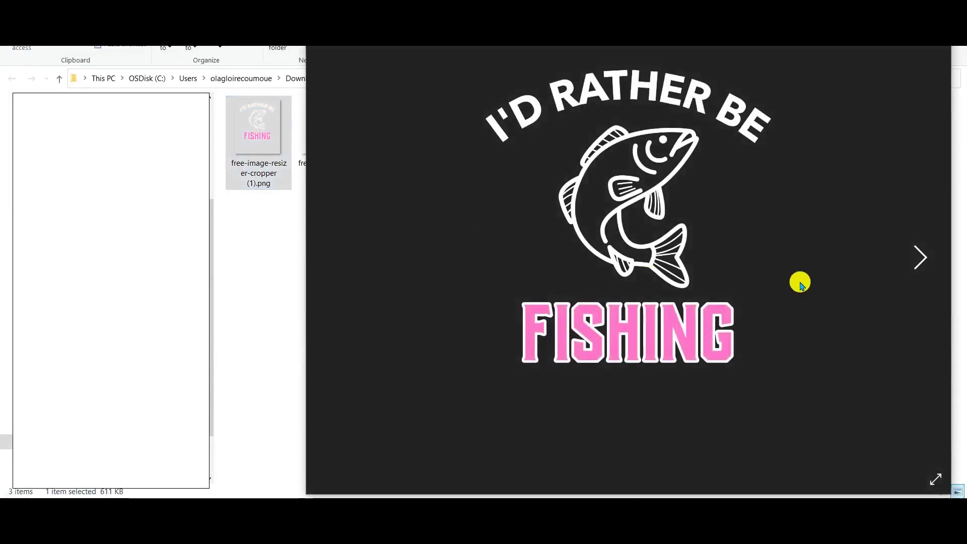
click(920, 256)
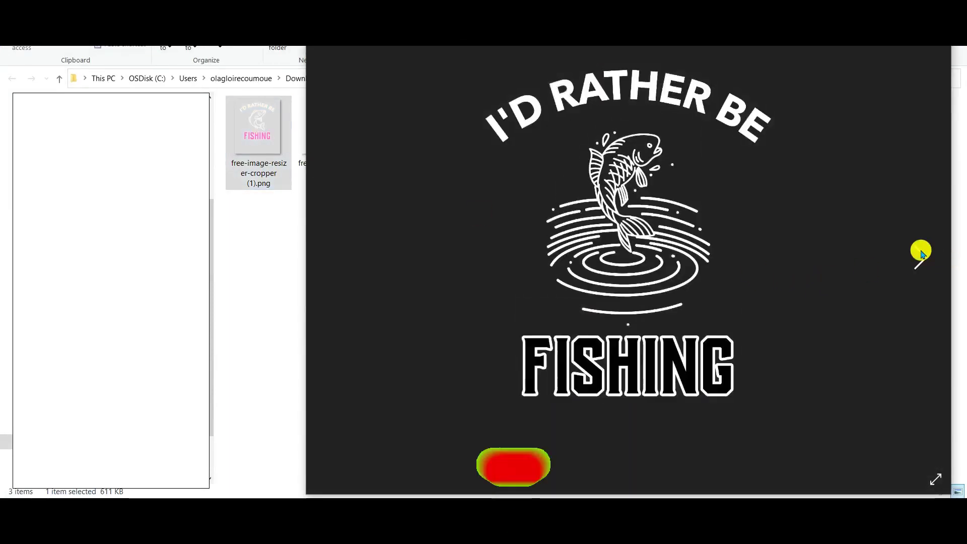
click(920, 256)
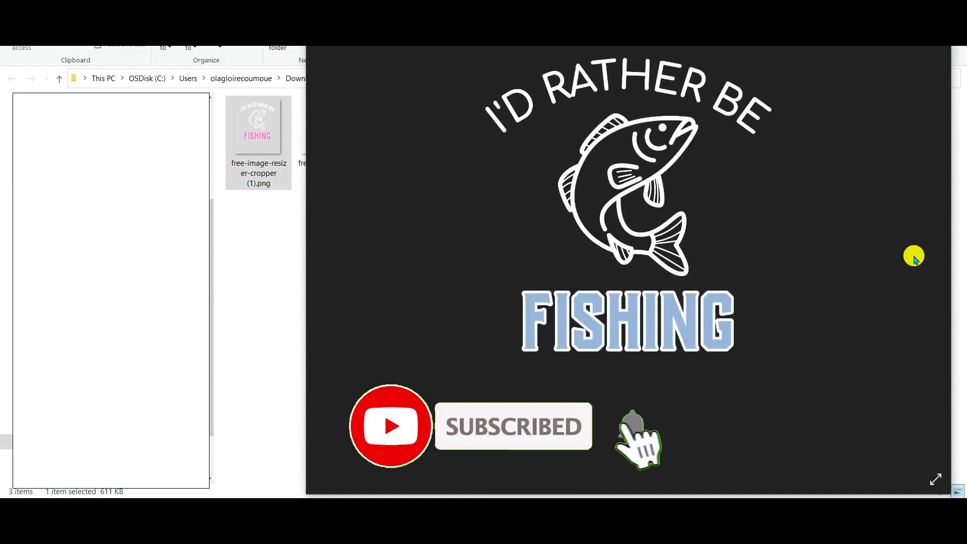
key(F11)
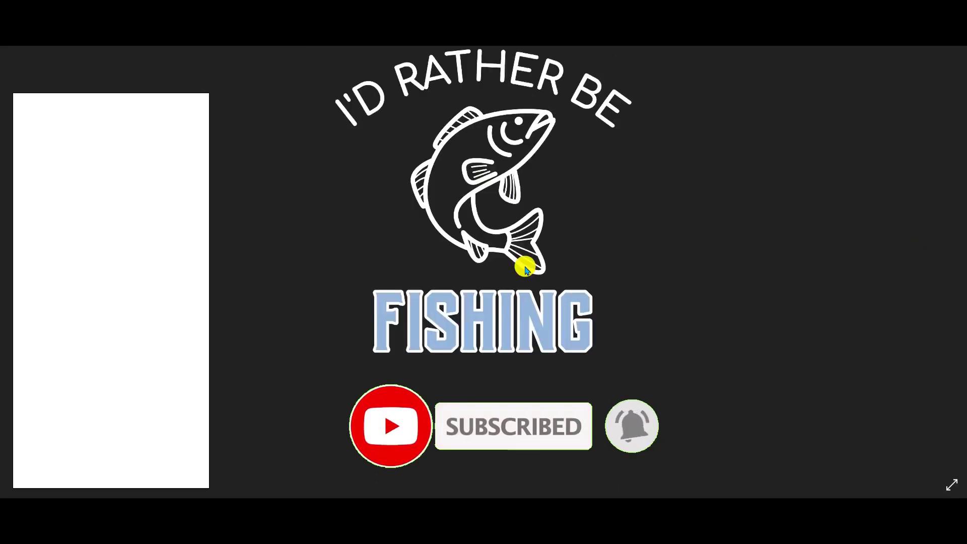